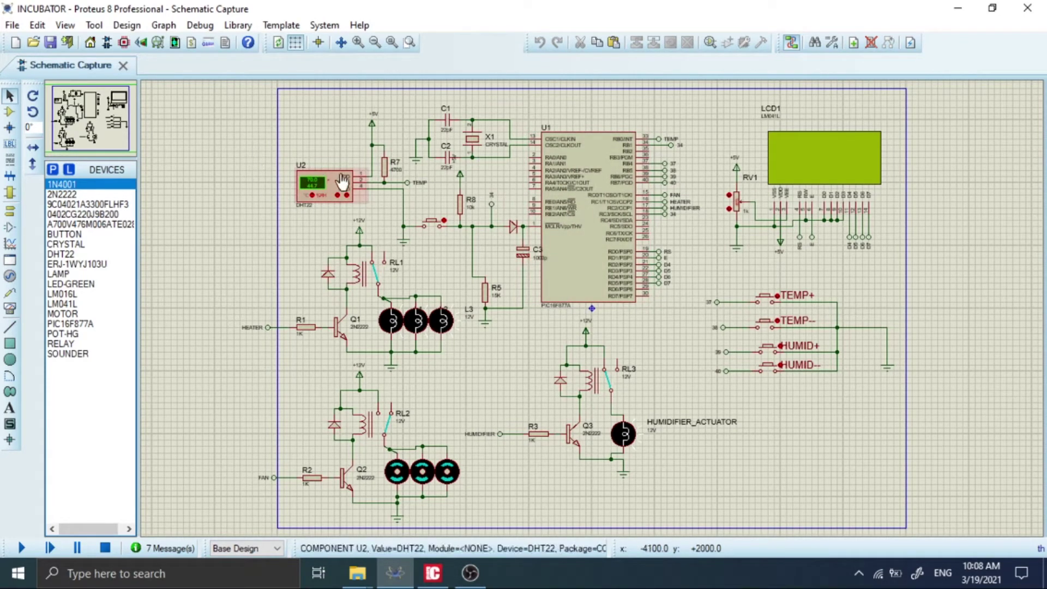
- Switch the DHT22 sensor U2 from humidity to temperature (°C) adjustment
{"action": "left_click_drag", "start_coordinate": [265, 144], "coordinate": [372, 220]}
{"action": "left_click", "coordinate": [273, 168]}
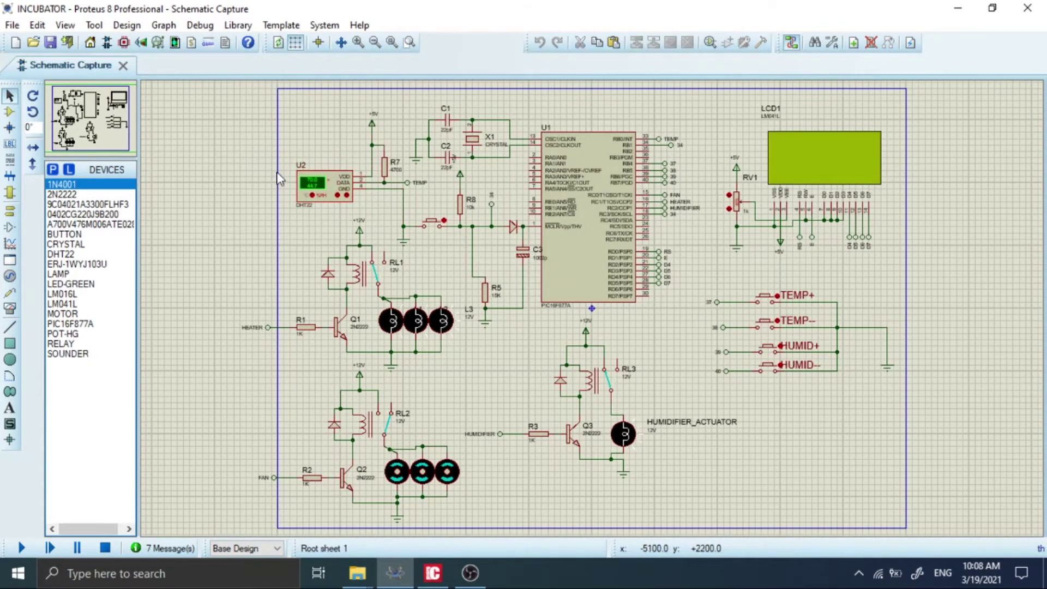
{"action": "key", "text": "F6"}
{"action": "key", "text": "F6"}
{"action": "key", "text": "F6"}
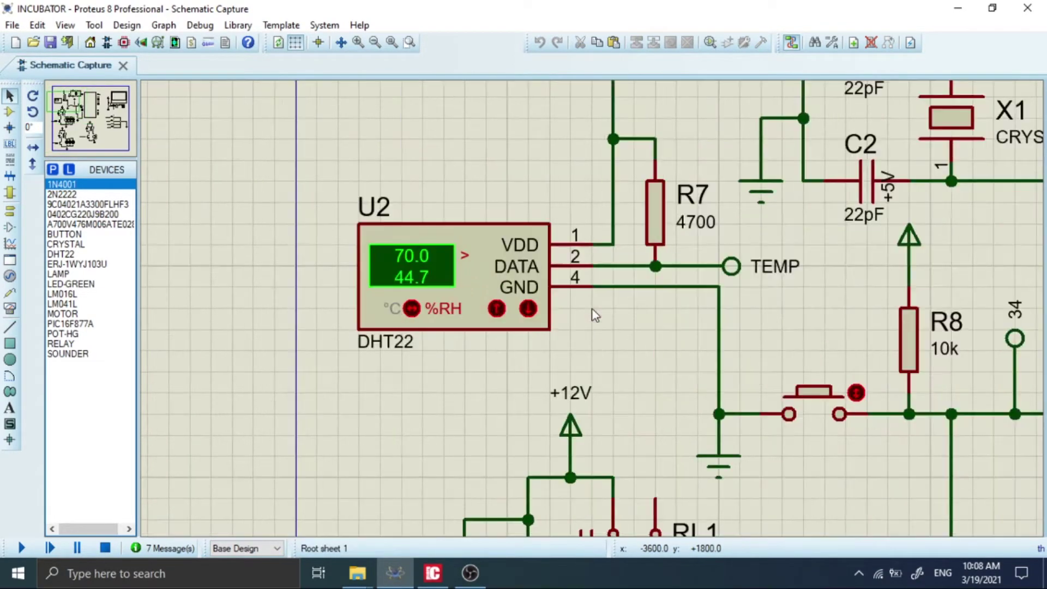
{"action": "left_click", "coordinate": [417, 309]}
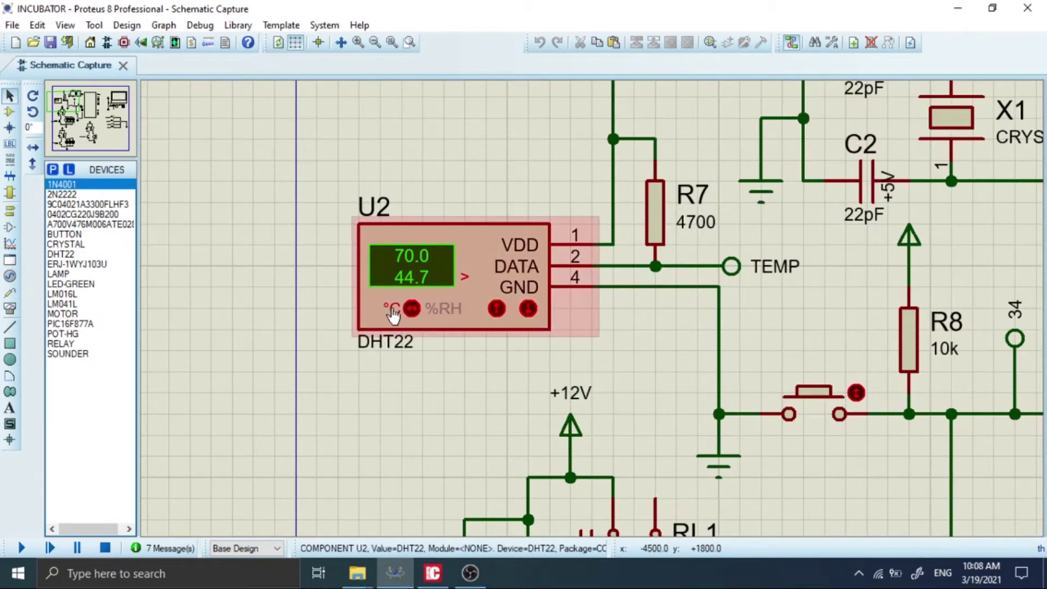
{"action": "key", "text": "F7"}
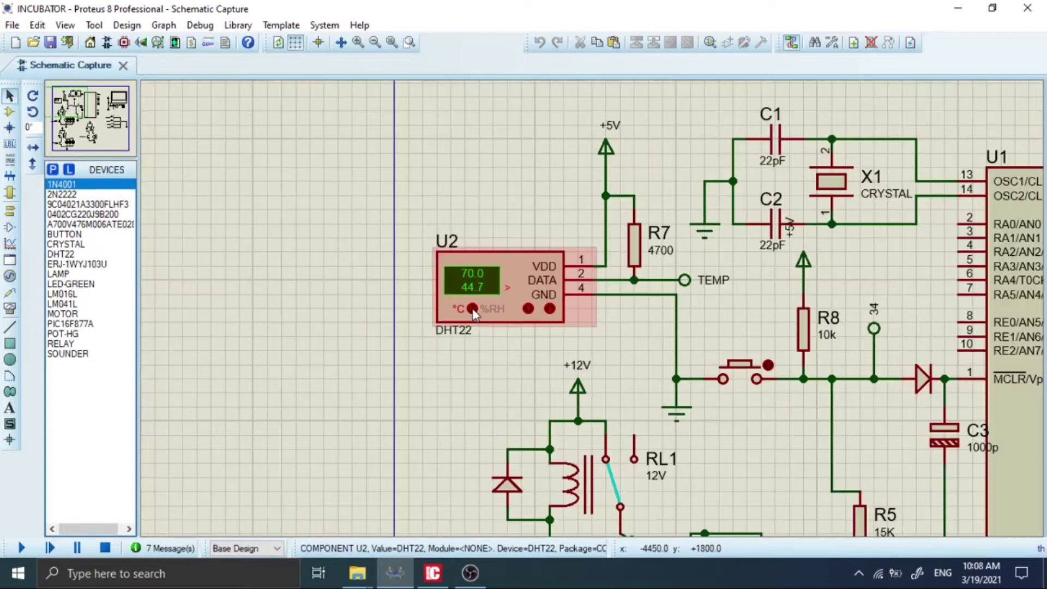
{"action": "key", "text": "F7"}
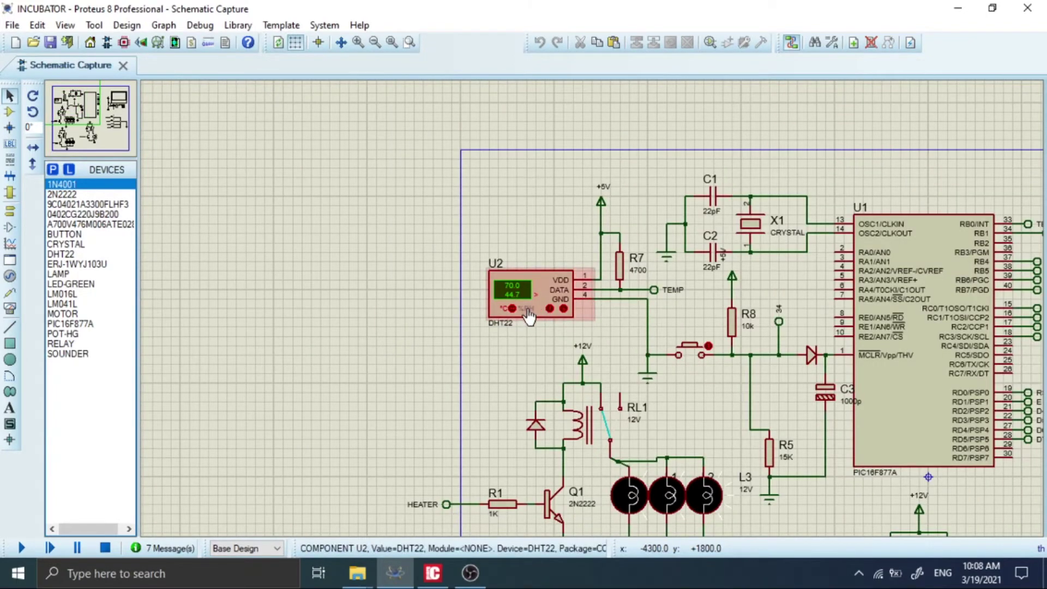
- Examine the schematic's PIC16F877A wiring, crystal circuit, LCD connections and the temperature and humidity push buttons
{"action": "scroll", "coordinate": [765, 295], "scroll_direction": "down", "scroll_amount": 3}
{"action": "scroll", "coordinate": [534, 348], "scroll_direction": "up", "scroll_amount": 2}
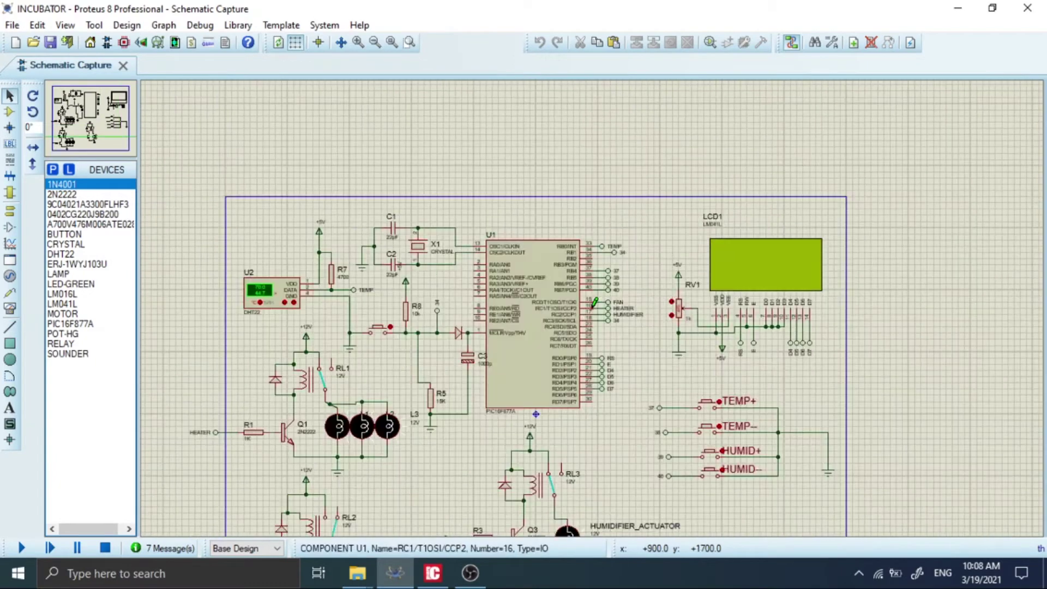
{"action": "scroll", "coordinate": [591, 309], "scroll_direction": "up", "scroll_amount": 2}
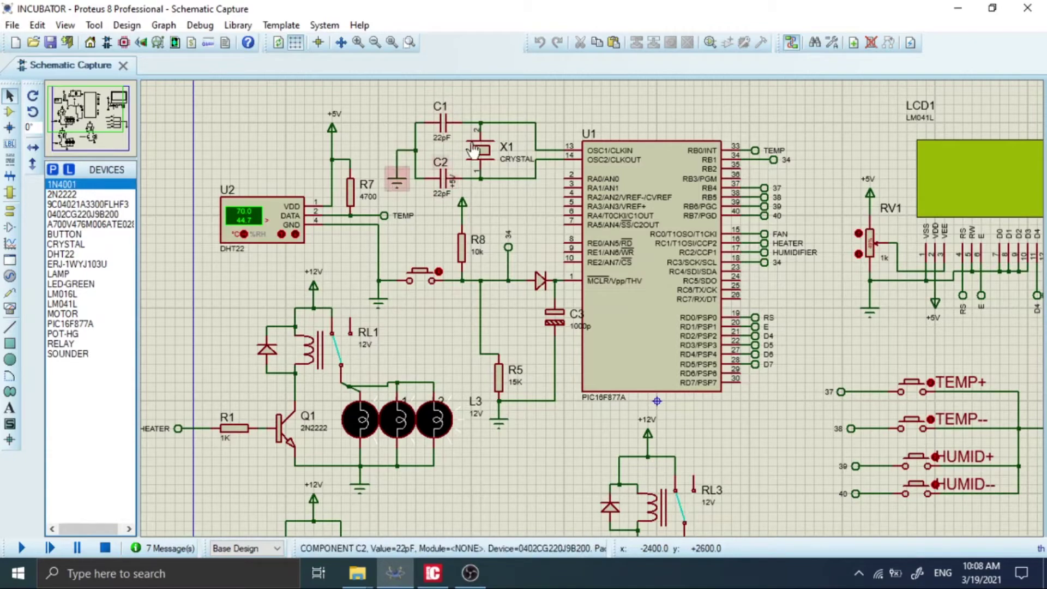
{"action": "scroll", "coordinate": [634, 218], "scroll_direction": "down", "scroll_amount": 2}
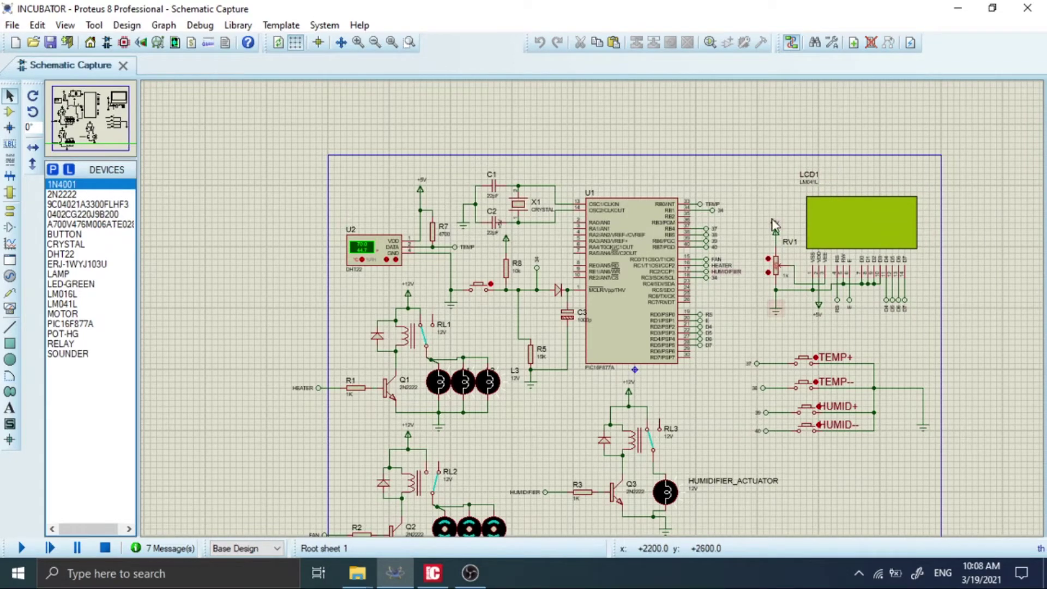
{"action": "scroll", "coordinate": [562, 330], "scroll_direction": "down", "scroll_amount": 2}
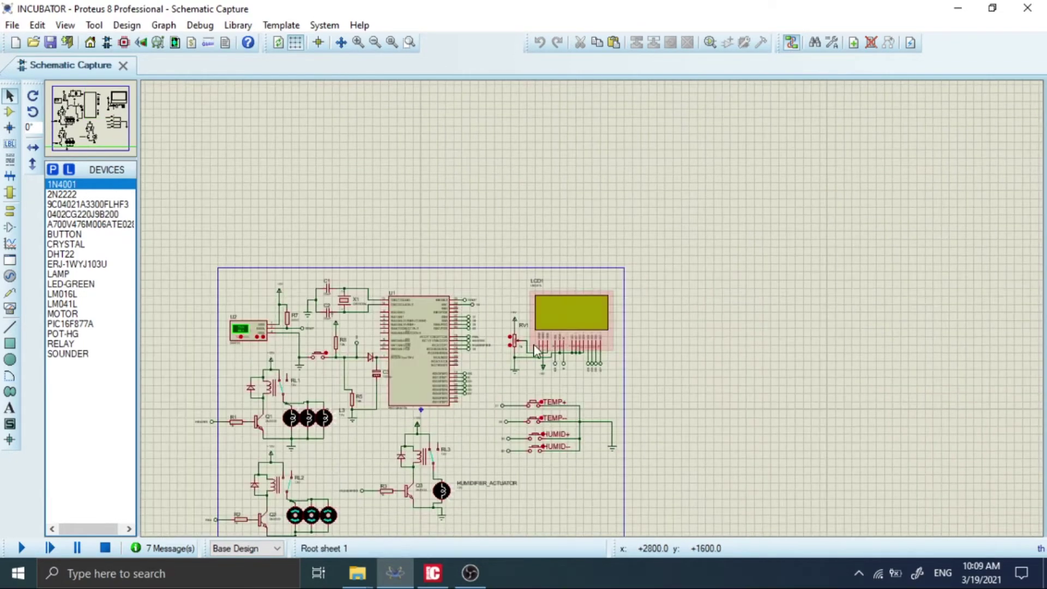
{"action": "scroll", "coordinate": [561, 330], "scroll_direction": "up", "scroll_amount": 2}
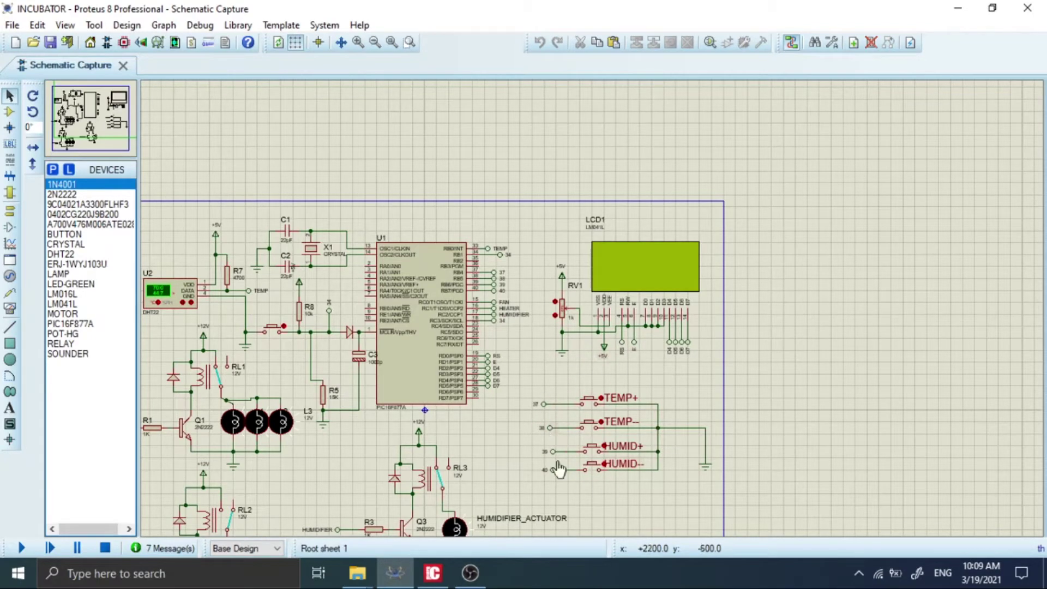
{"action": "scroll", "coordinate": [615, 371], "scroll_direction": "down", "scroll_amount": 1}
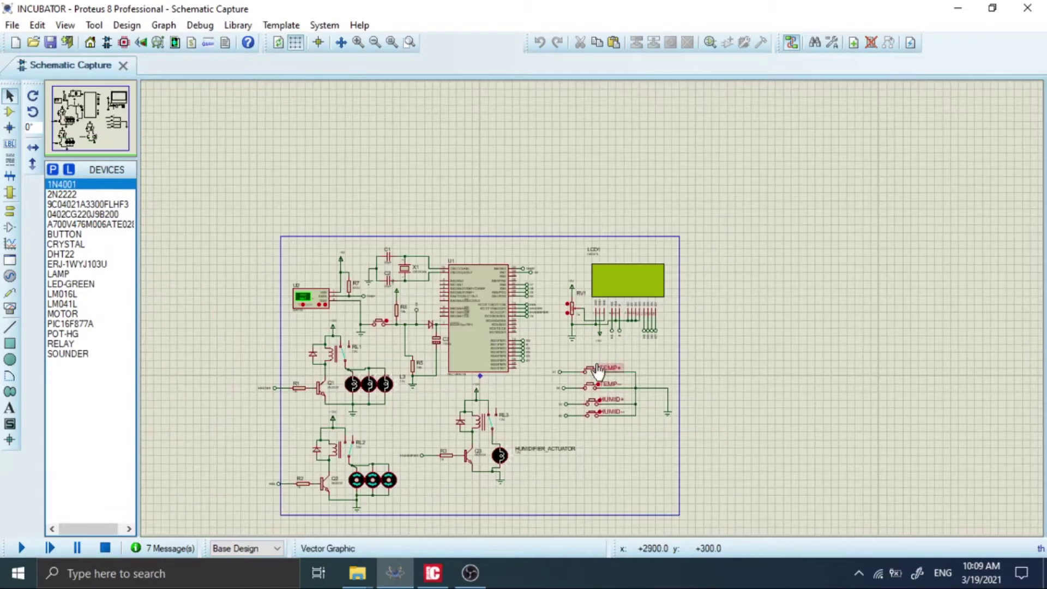
- Examine the transistor and relay driver circuits for the heater lamps, fans and humidifier actuator
{"action": "scroll", "coordinate": [593, 316], "scroll_direction": "up", "scroll_amount": 1}
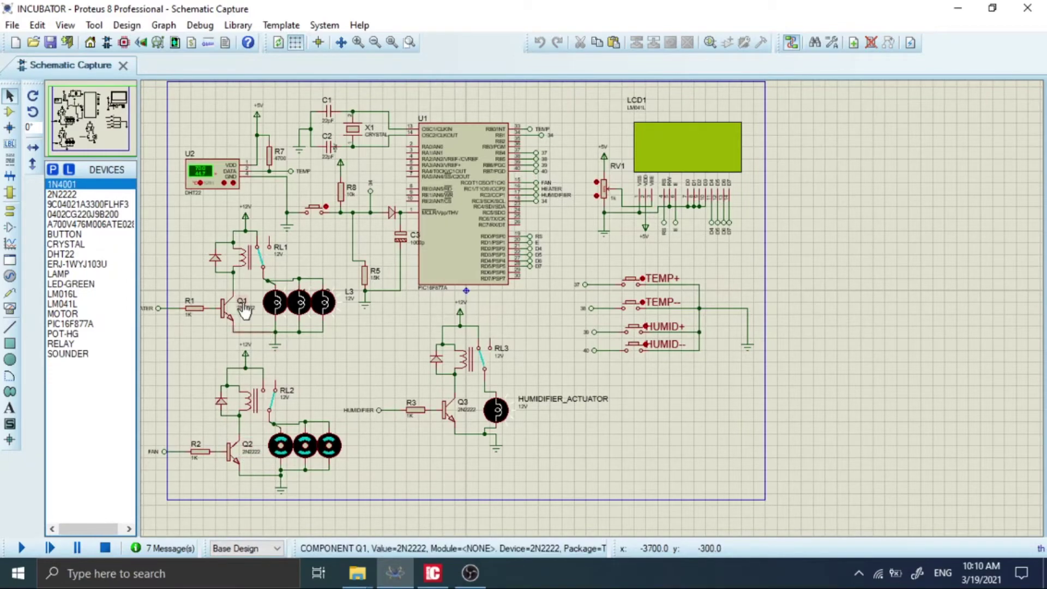
{"action": "scroll", "coordinate": [345, 299], "scroll_direction": "down", "scroll_amount": 1}
{"action": "scroll", "coordinate": [723, 356], "scroll_direction": "up", "scroll_amount": 1}
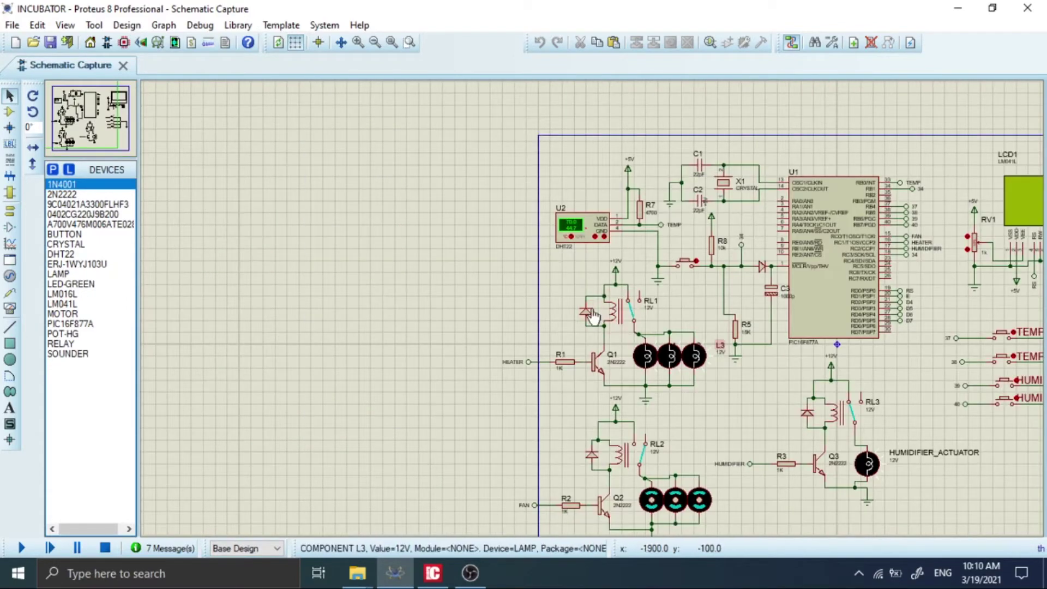
{"action": "scroll", "coordinate": [592, 309], "scroll_direction": "up", "scroll_amount": 1}
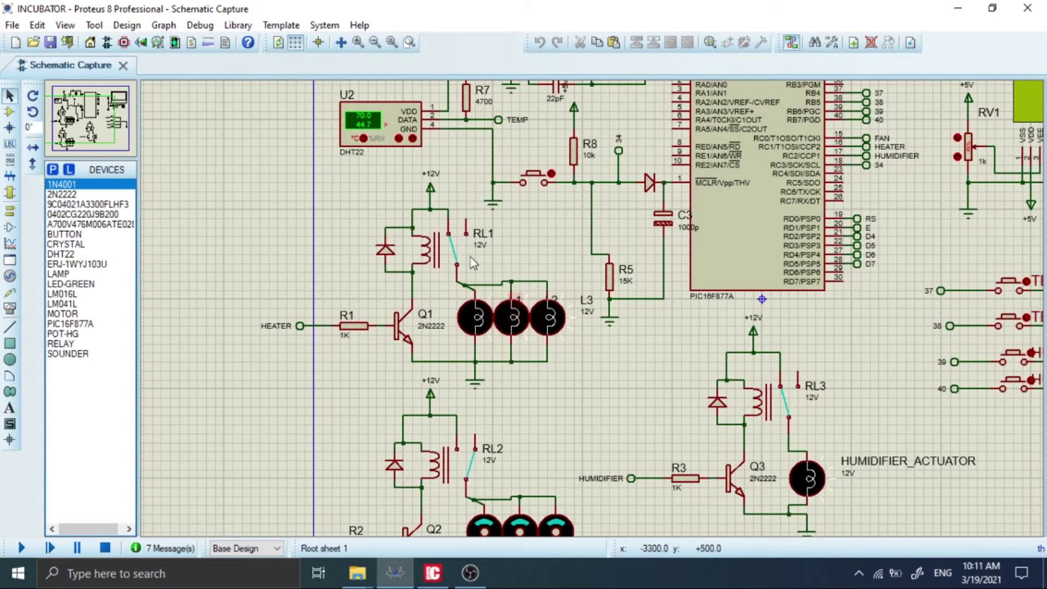
{"action": "scroll", "coordinate": [500, 319], "scroll_direction": "down", "scroll_amount": 3}
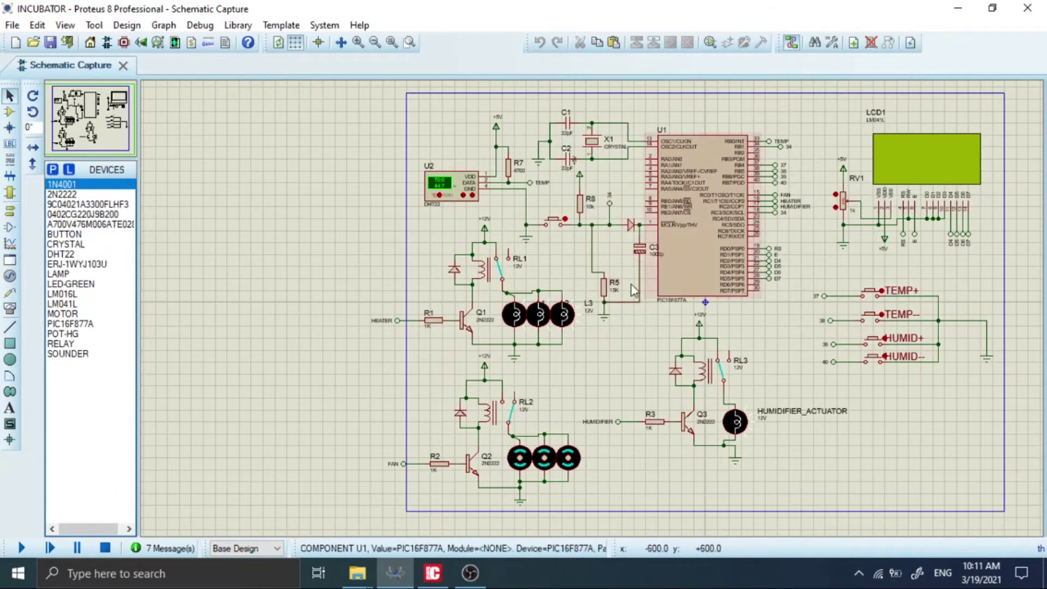
{"action": "scroll", "coordinate": [662, 313], "scroll_direction": "down", "scroll_amount": 2}
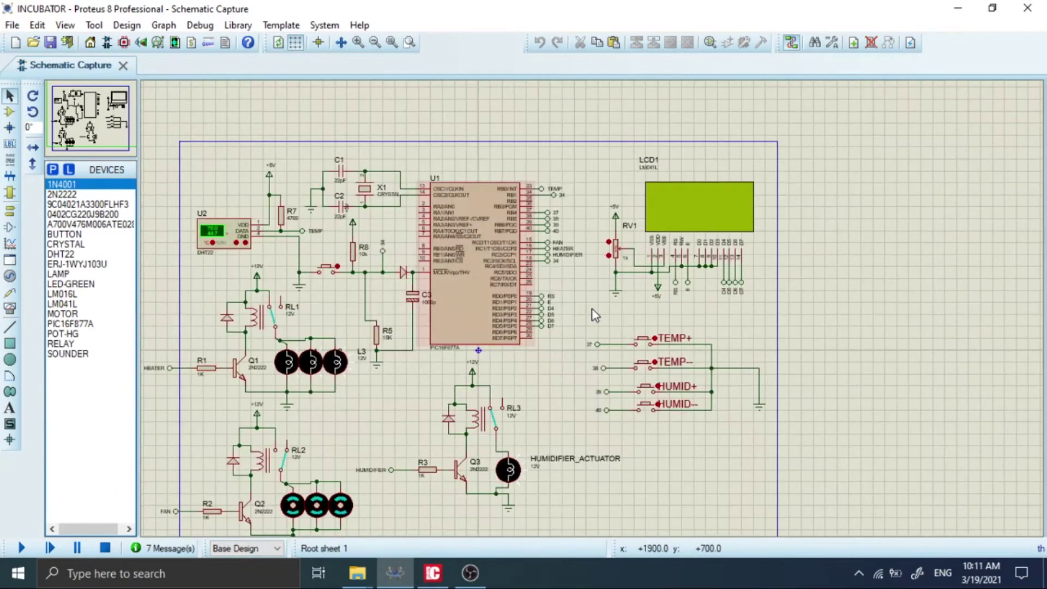
- Switch to mikroC PRO for PIC and skim the INCUBATOR.c source through to the checksum error handling, returning to its beginning
{"action": "left_click", "coordinate": [433, 573]}
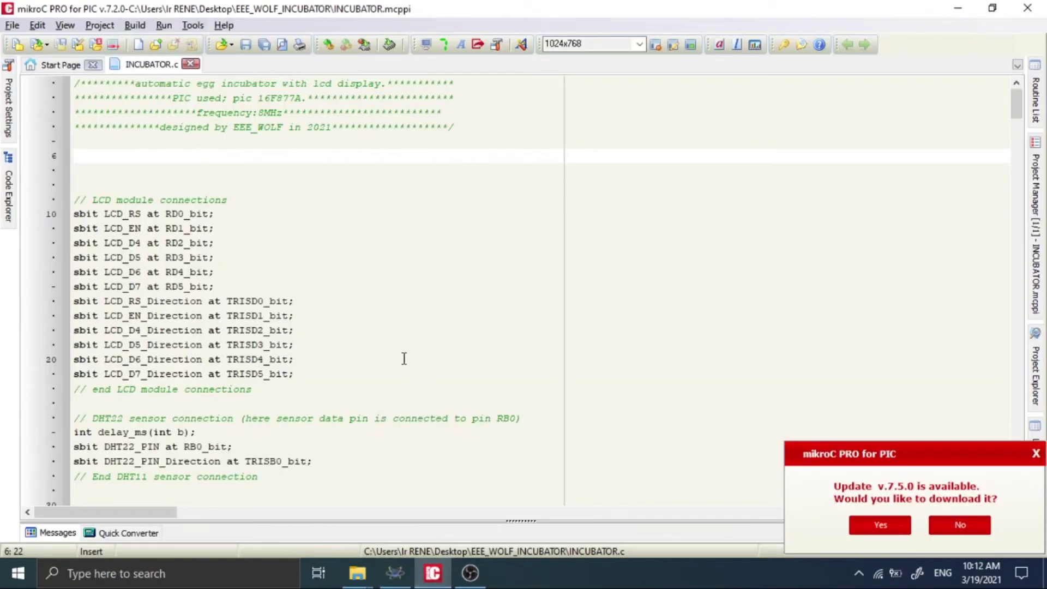
{"action": "scroll", "coordinate": [263, 201], "scroll_direction": "down", "scroll_amount": 20}
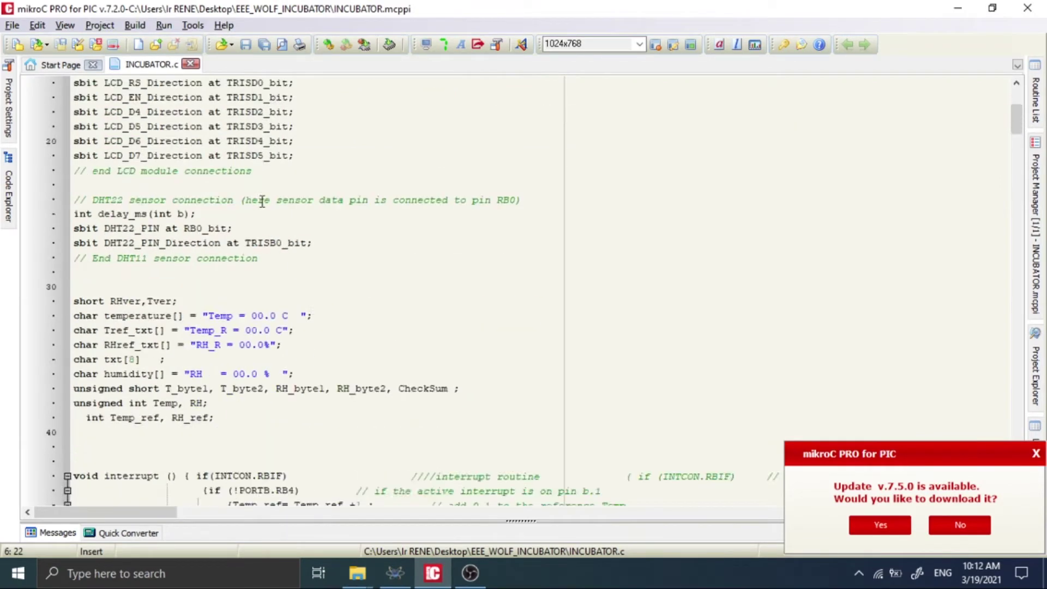
{"action": "scroll", "coordinate": [670, 242], "scroll_direction": "down", "scroll_amount": 10}
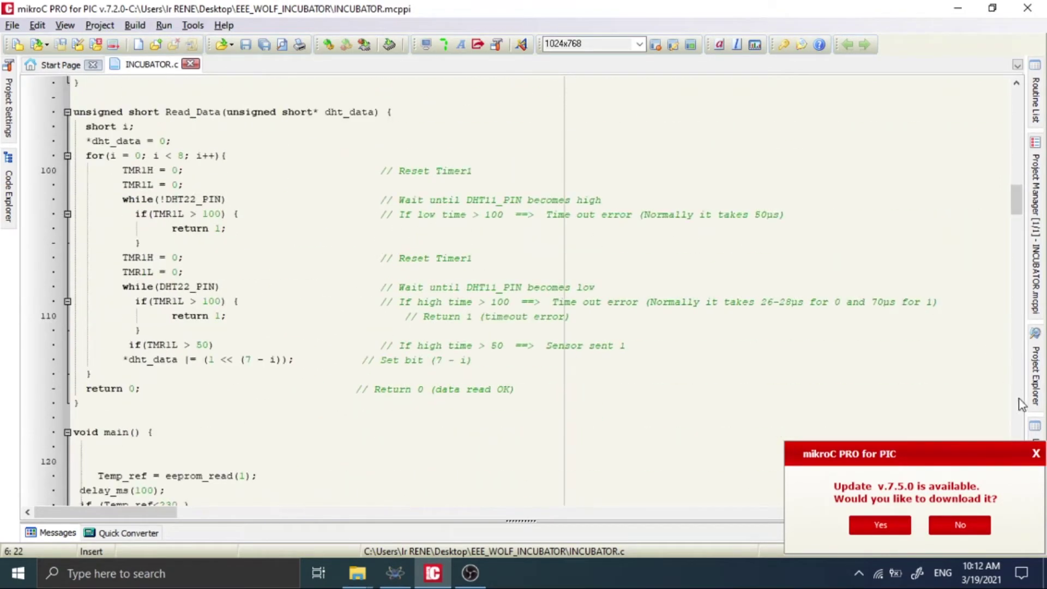
{"action": "left_click", "coordinate": [445, 301]}
{"action": "scroll", "coordinate": [278, 273], "scroll_direction": "down", "scroll_amount": 20}
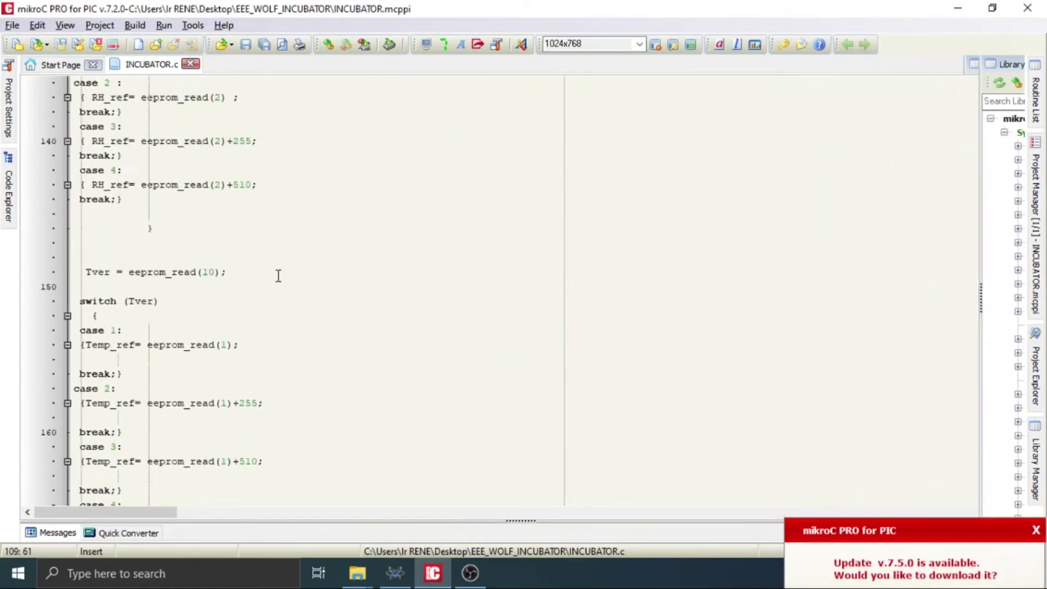
{"action": "scroll", "coordinate": [278, 276], "scroll_direction": "down", "scroll_amount": 20}
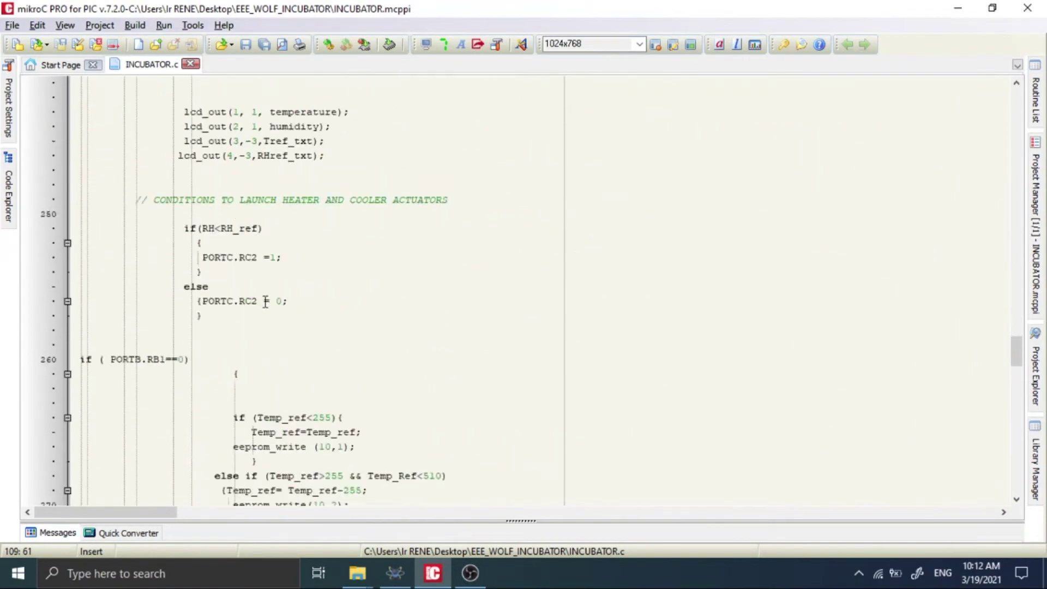
{"action": "scroll", "coordinate": [263, 304], "scroll_direction": "down", "scroll_amount": 20}
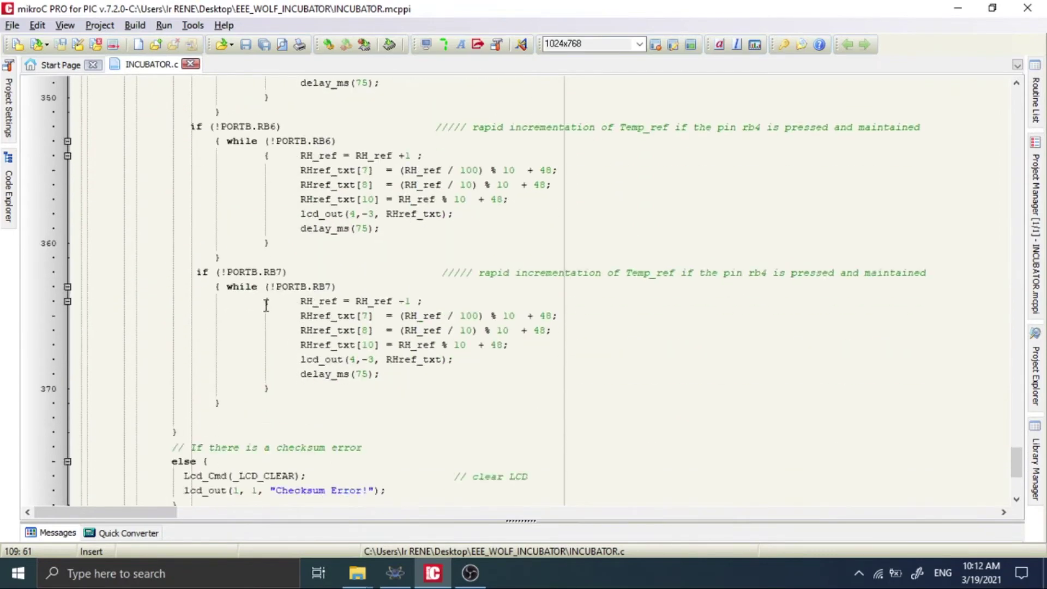
{"action": "scroll", "coordinate": [327, 283], "scroll_direction": "up", "scroll_amount": 15}
{"action": "left_click_drag", "start_coordinate": [1016, 469], "coordinate": [1014, 103]}
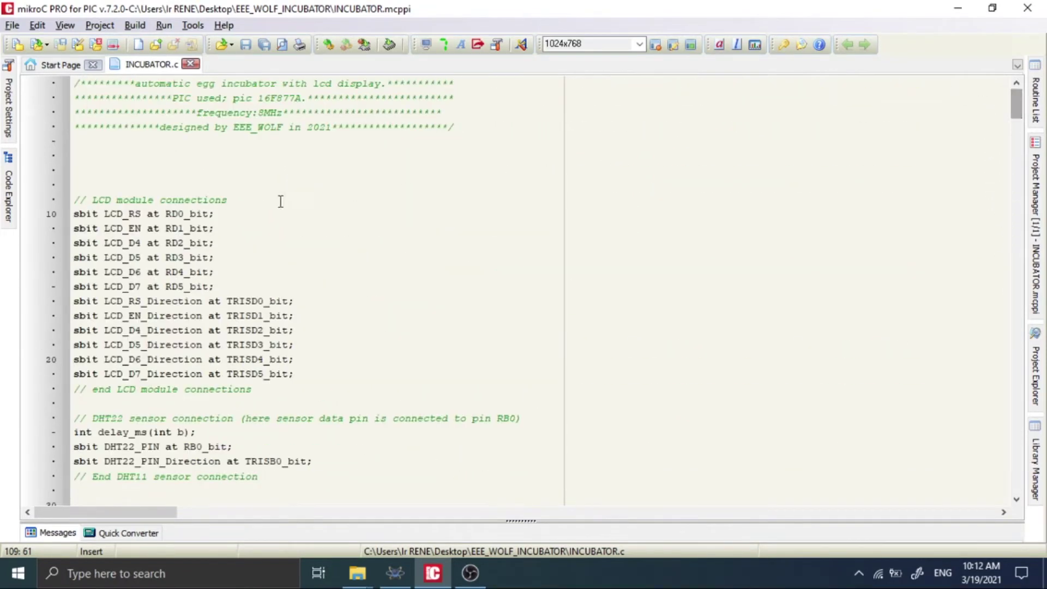
- Review the LCD module pin and direction definitions near the beginning of INCUBATOR.c
{"action": "scroll", "coordinate": [252, 213], "scroll_direction": "down", "scroll_amount": 1}
{"action": "scroll", "coordinate": [251, 213], "scroll_direction": "up", "scroll_amount": 2}
{"action": "scroll", "coordinate": [249, 213], "scroll_direction": "down", "scroll_amount": 3}
{"action": "scroll", "coordinate": [249, 212], "scroll_direction": "up", "scroll_amount": 3}
{"action": "left_click", "coordinate": [248, 213]}
{"action": "scroll", "coordinate": [156, 177], "scroll_direction": "down", "scroll_amount": 2}
{"action": "scroll", "coordinate": [158, 182], "scroll_direction": "up", "scroll_amount": 2}
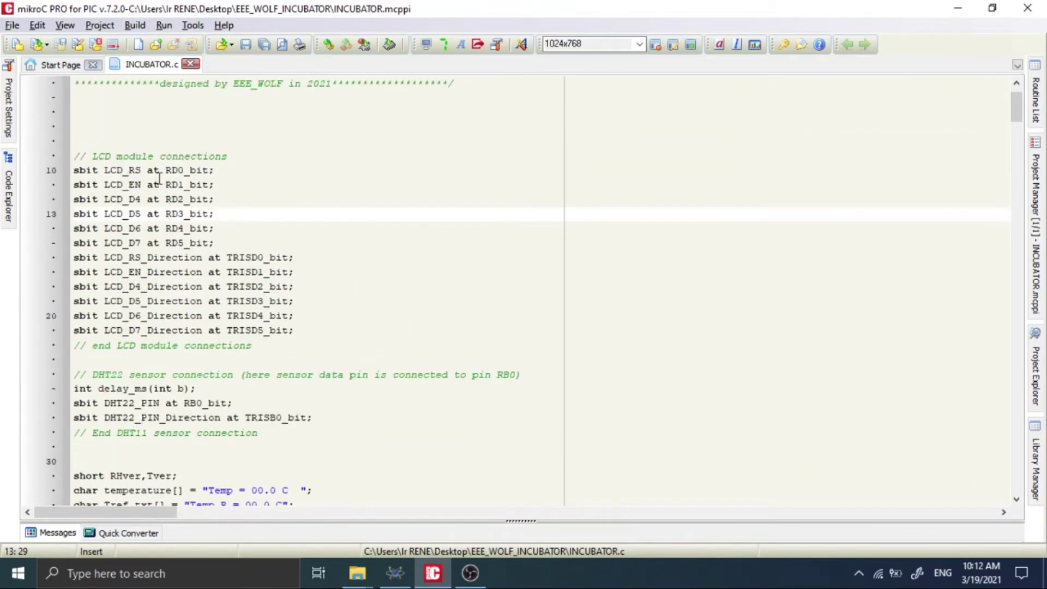
- Highlight the DHT22 sensor connection block, from its opening comment to its end comment
{"action": "scroll", "coordinate": [134, 213], "scroll_direction": "down", "scroll_amount": 5}
{"action": "scroll", "coordinate": [136, 218], "scroll_direction": "up", "scroll_amount": 4}
{"action": "scroll", "coordinate": [136, 224], "scroll_direction": "down", "scroll_amount": 5}
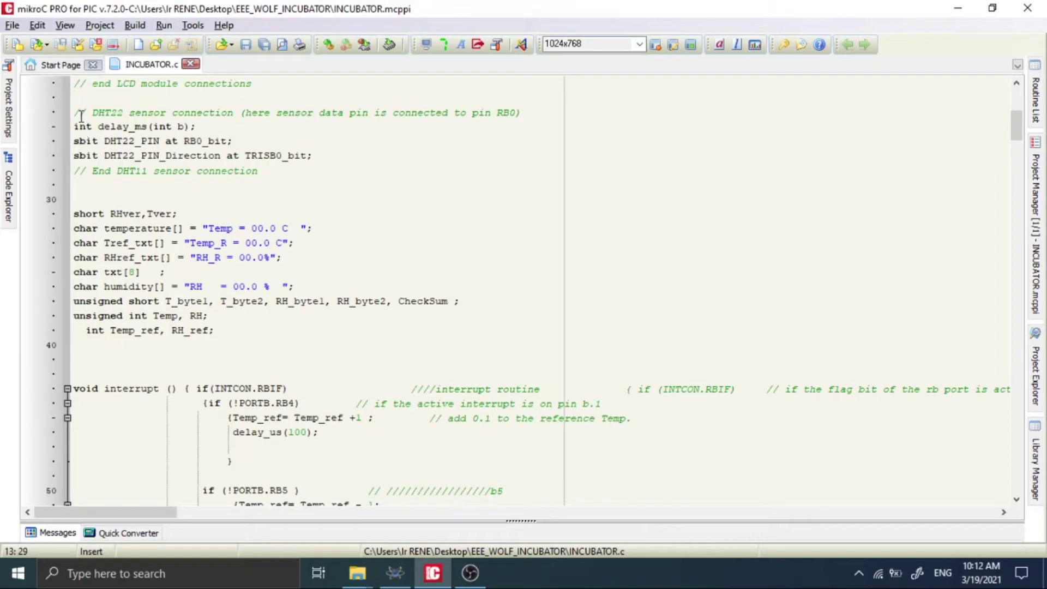
{"action": "left_click_drag", "start_coordinate": [75, 113], "coordinate": [299, 173]}
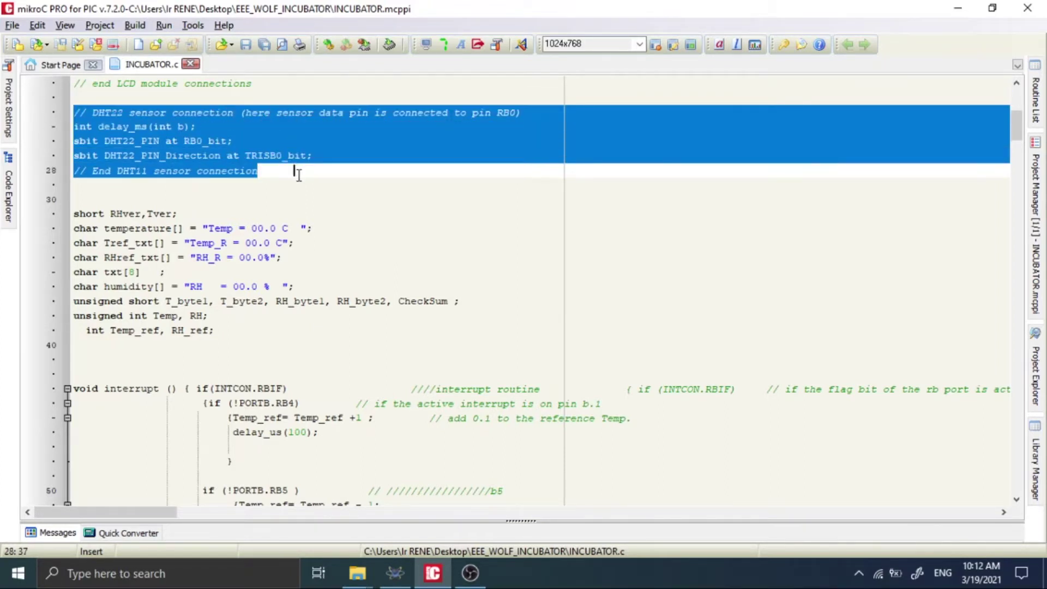
- Highlight the interrupt routine's code from its declaration to the RB7 check and review it
{"action": "scroll", "coordinate": [305, 218], "scroll_direction": "down", "scroll_amount": 5}
{"action": "scroll", "coordinate": [125, 164], "scroll_direction": "down", "scroll_amount": 3}
{"action": "scroll", "coordinate": [131, 173], "scroll_direction": "up", "scroll_amount": 3}
{"action": "left_click", "coordinate": [114, 172]}
{"action": "left_click_drag", "start_coordinate": [105, 169], "coordinate": [326, 418]}
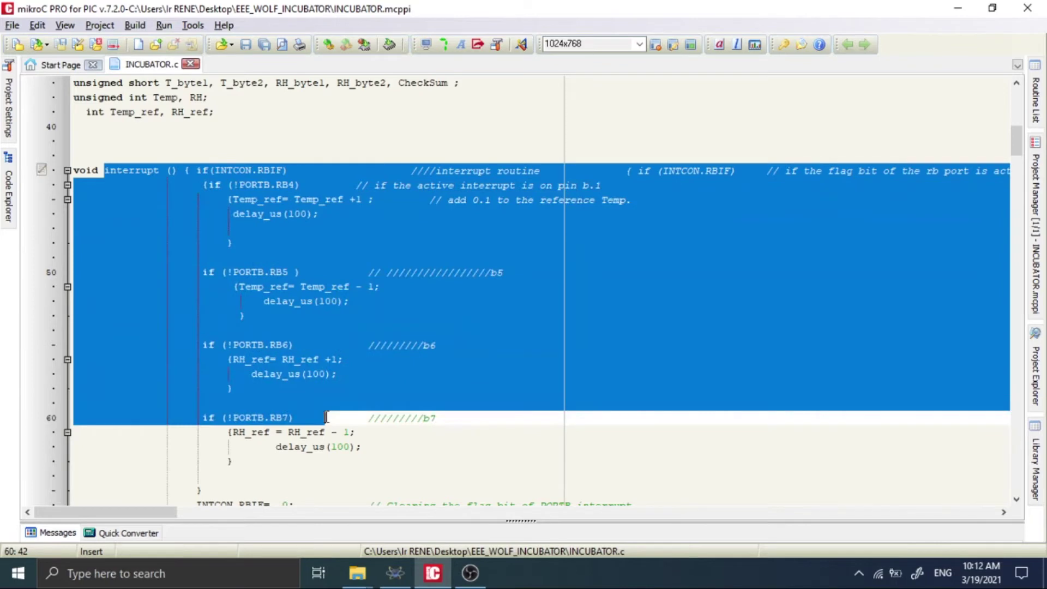
{"action": "scroll", "coordinate": [326, 417], "scroll_direction": "down", "scroll_amount": 6}
{"action": "left_click", "coordinate": [245, 184]}
- Review the Start_Signal, Check_Response and Read_Data functions, highlighting the opening lines of Start_Signal, and continue to the register setup in main
{"action": "scroll", "coordinate": [422, 230], "scroll_direction": "down", "scroll_amount": 5}
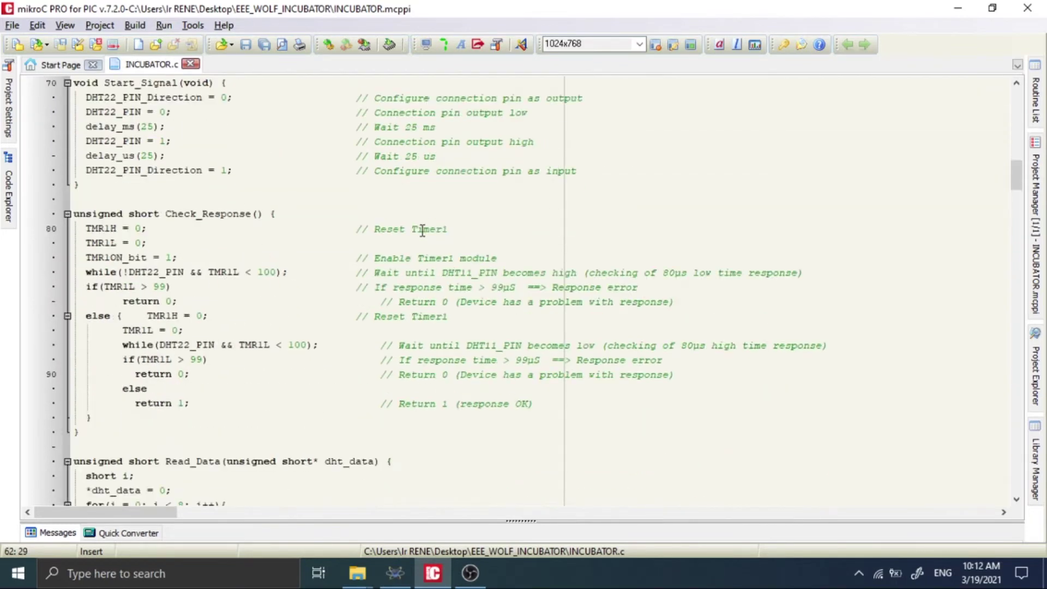
{"action": "scroll", "coordinate": [422, 230], "scroll_direction": "up", "scroll_amount": 1}
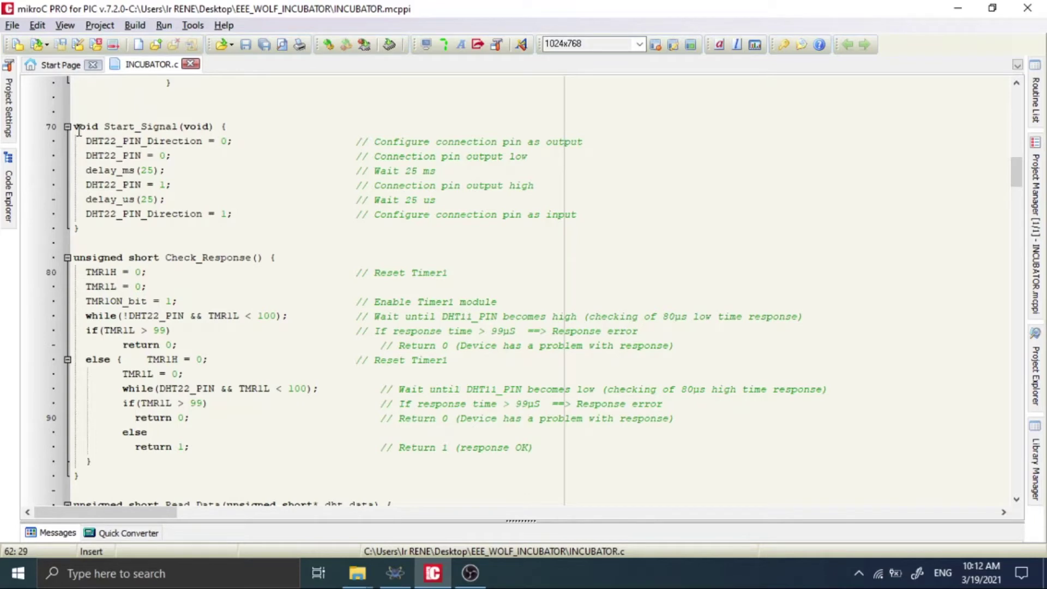
{"action": "left_click_drag", "start_coordinate": [78, 129], "coordinate": [220, 172]}
{"action": "scroll", "coordinate": [216, 212], "scroll_direction": "down", "scroll_amount": 1}
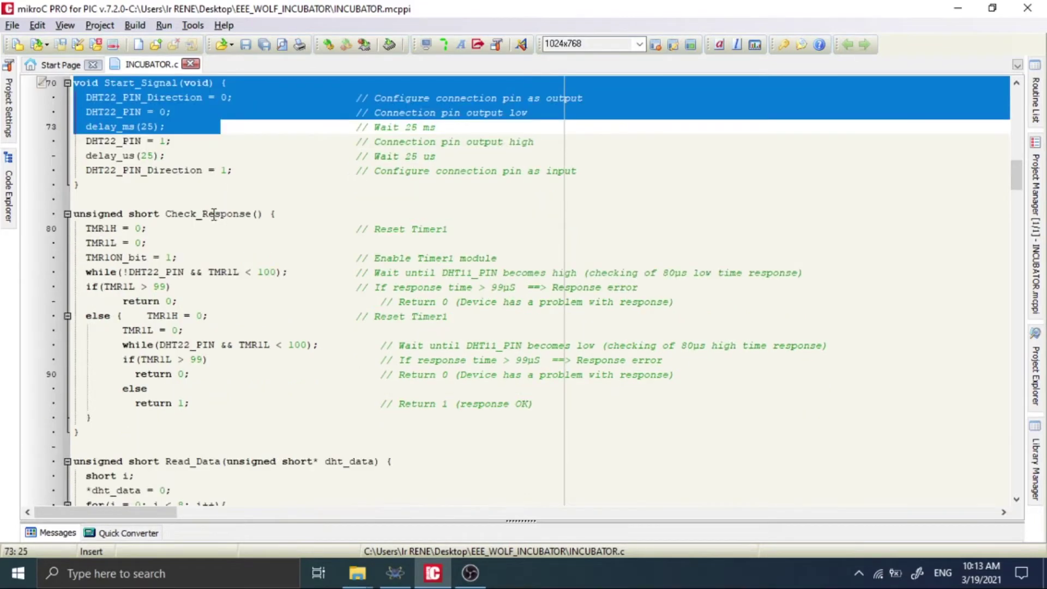
{"action": "scroll", "coordinate": [214, 213], "scroll_direction": "down", "scroll_amount": 1}
{"action": "left_click", "coordinate": [213, 213]}
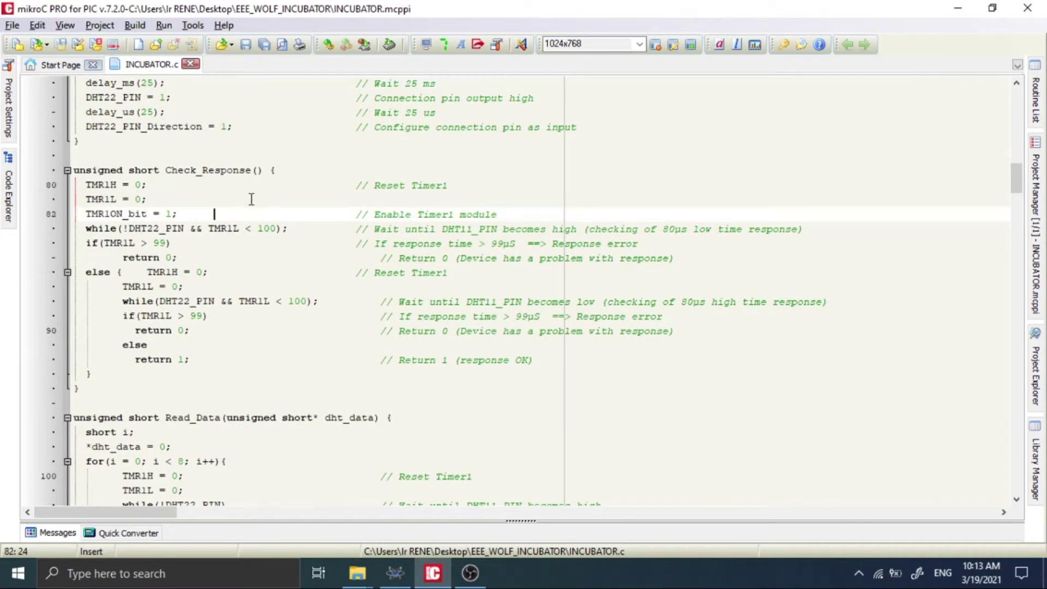
{"action": "scroll", "coordinate": [444, 146], "scroll_direction": "down", "scroll_amount": 3}
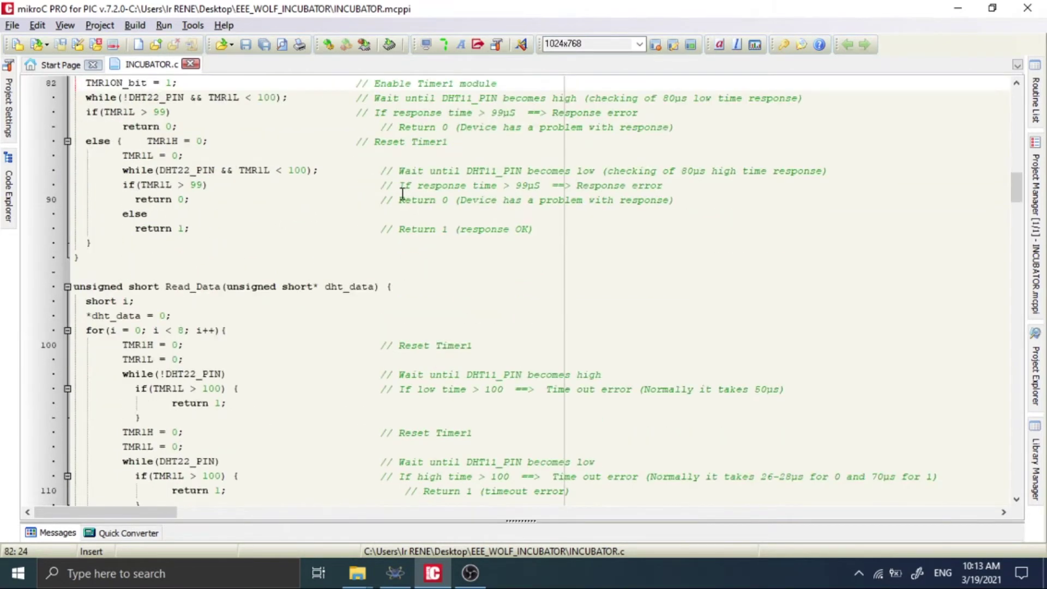
{"action": "scroll", "coordinate": [381, 195], "scroll_direction": "up", "scroll_amount": 1}
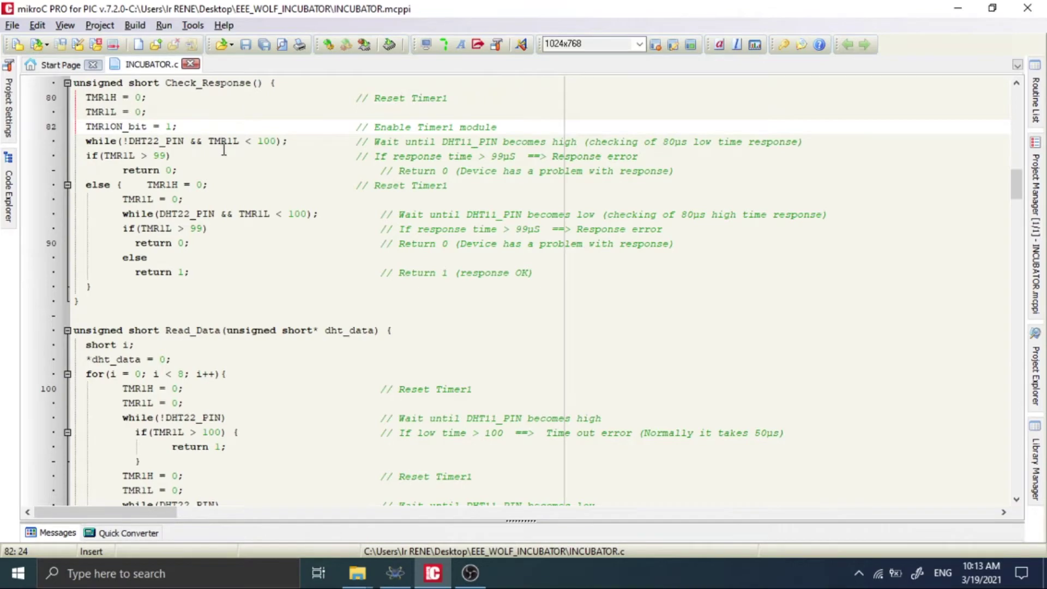
{"action": "scroll", "coordinate": [229, 159], "scroll_direction": "down", "scroll_amount": 3}
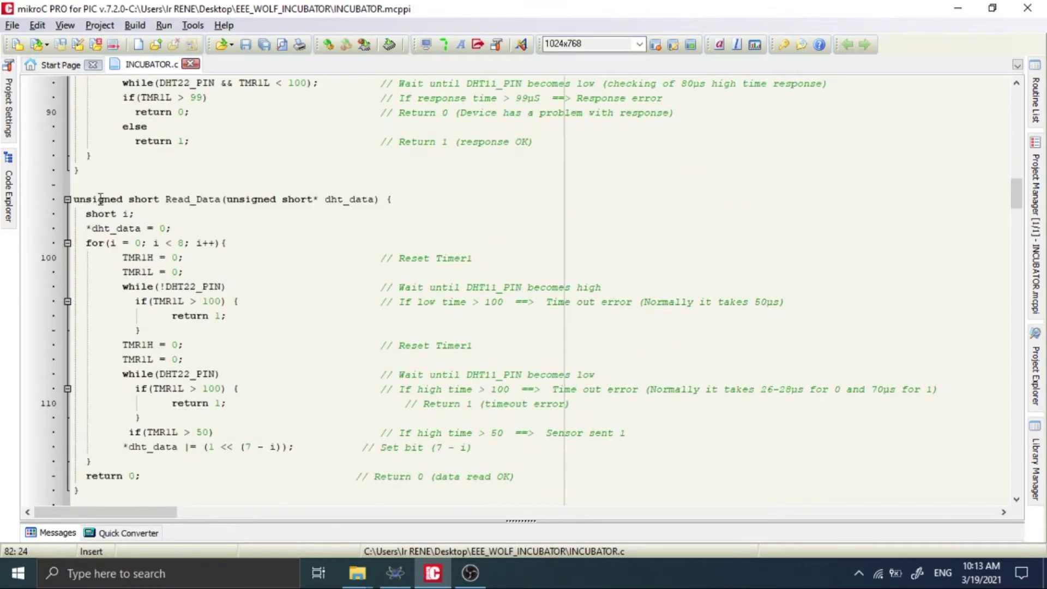
{"action": "scroll", "coordinate": [101, 199], "scroll_direction": "down", "scroll_amount": 20}
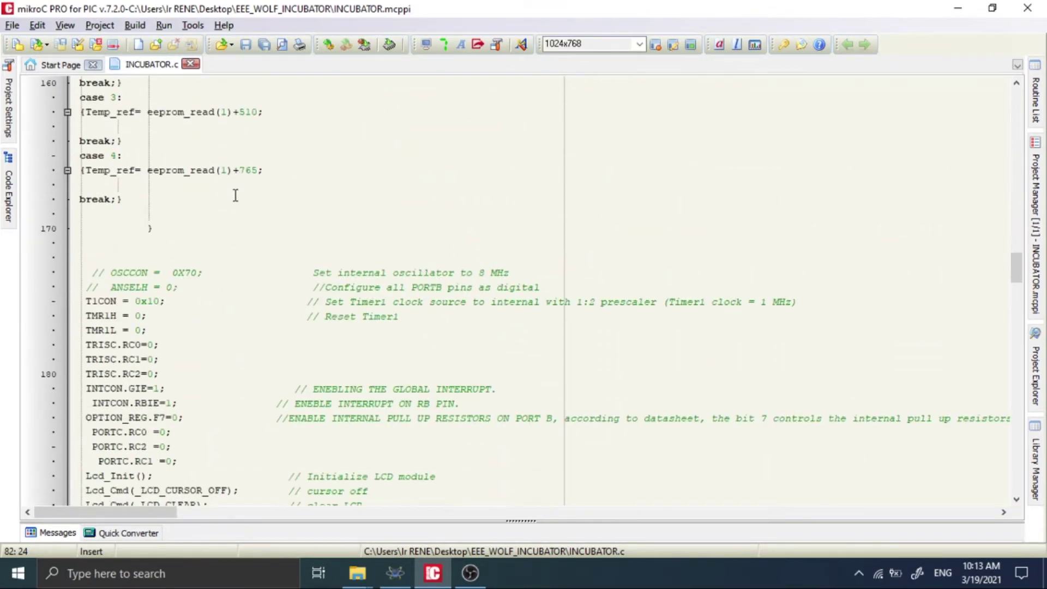
- Review the main loop's code in INCUBATOR.c, from the Start_Signal call through the checksum test to the temperature and humidity digit assignments
{"action": "scroll", "coordinate": [236, 195], "scroll_direction": "down", "scroll_amount": 20}
{"action": "scroll", "coordinate": [237, 195], "scroll_direction": "up", "scroll_amount": 8}
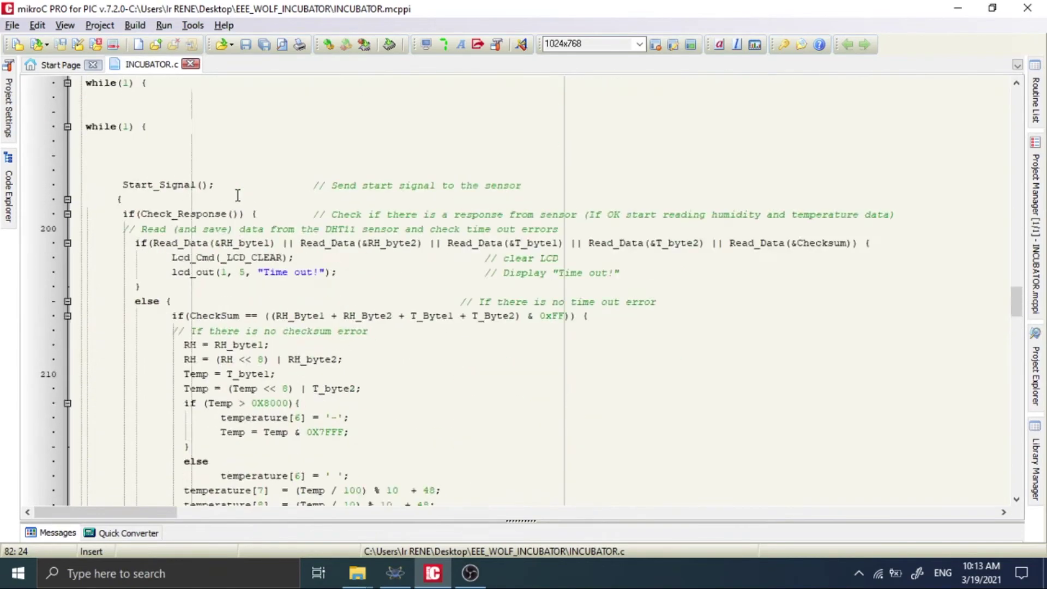
{"action": "scroll", "coordinate": [237, 195], "scroll_direction": "up", "scroll_amount": 9}
{"action": "scroll", "coordinate": [238, 218], "scroll_direction": "down", "scroll_amount": 12}
{"action": "scroll", "coordinate": [447, 322], "scroll_direction": "down", "scroll_amount": 20}
{"action": "scroll", "coordinate": [445, 334], "scroll_direction": "down", "scroll_amount": 13}
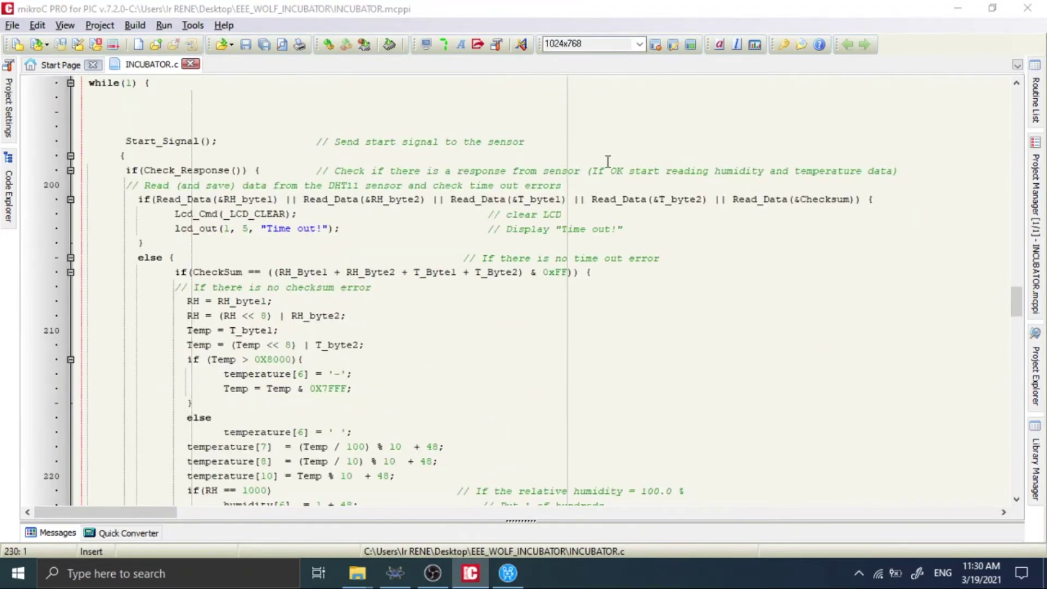
{"action": "key", "text": "Down"}
{"action": "key", "text": "Down"}
{"action": "key", "text": "Down"}
{"action": "key", "text": "Down"}
{"action": "key", "text": "Down"}
{"action": "key", "text": "Down"}
{"action": "key", "text": "Down"}
{"action": "key", "text": "Down"}
{"action": "key", "text": "Down"}
{"action": "key", "text": "Down"}
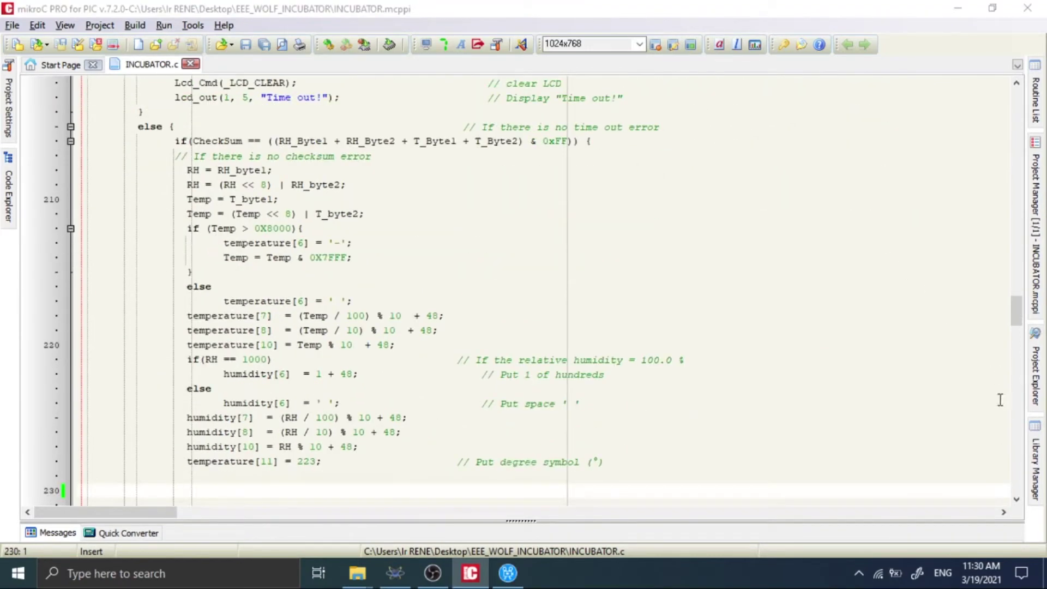
- Look through the complete System Libraries list in the Library Manager, then return to the code editor
{"action": "mouse_move", "coordinate": [1035, 482]}
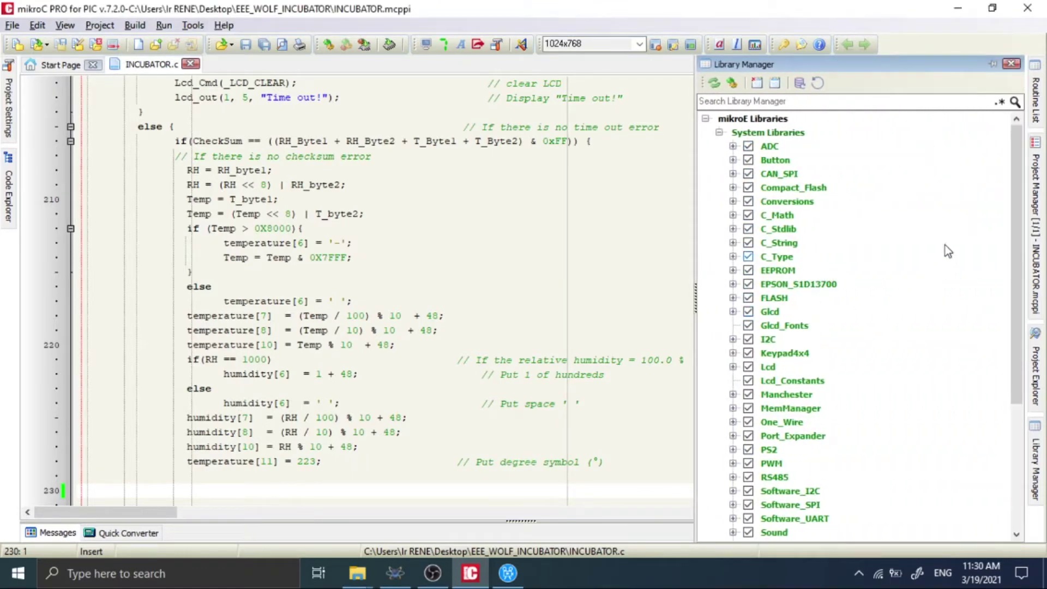
{"action": "left_click_drag", "start_coordinate": [1015, 142], "coordinate": [1010, 267]}
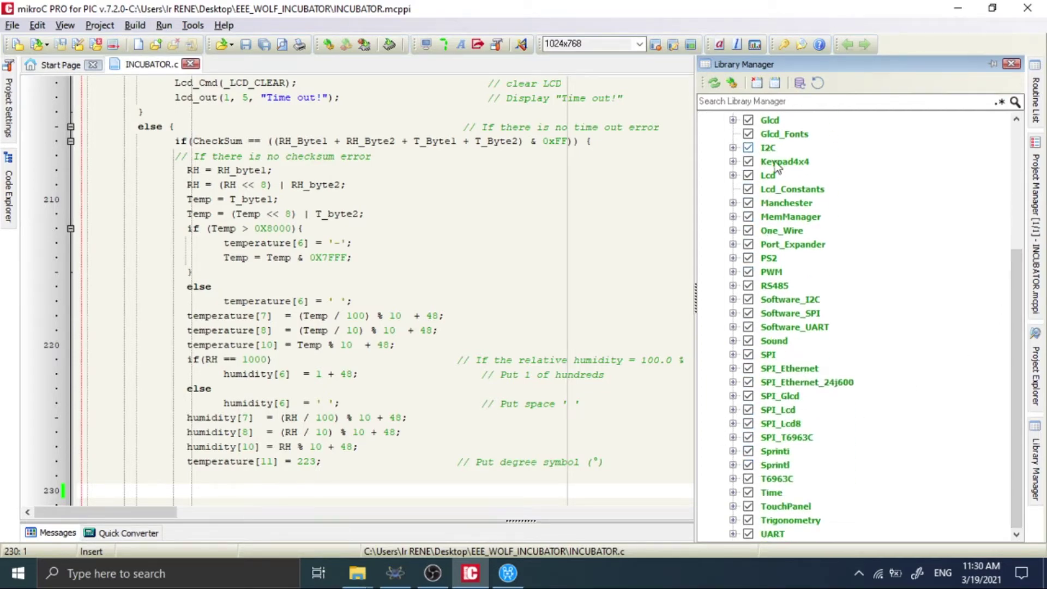
{"action": "scroll", "coordinate": [801, 238], "scroll_direction": "up", "scroll_amount": 5}
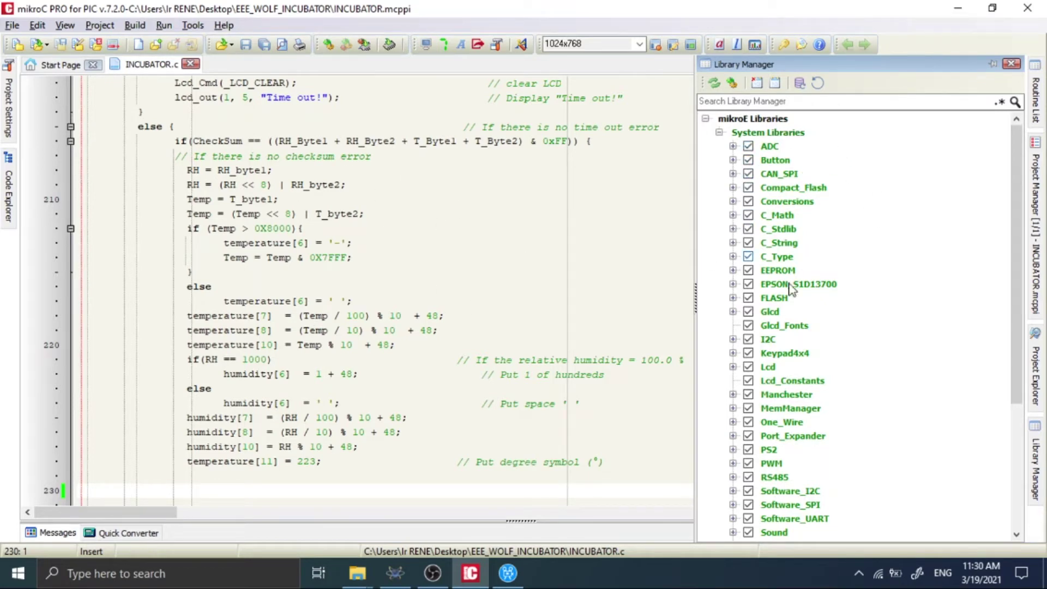
{"action": "scroll", "coordinate": [792, 374], "scroll_direction": "down", "scroll_amount": 5}
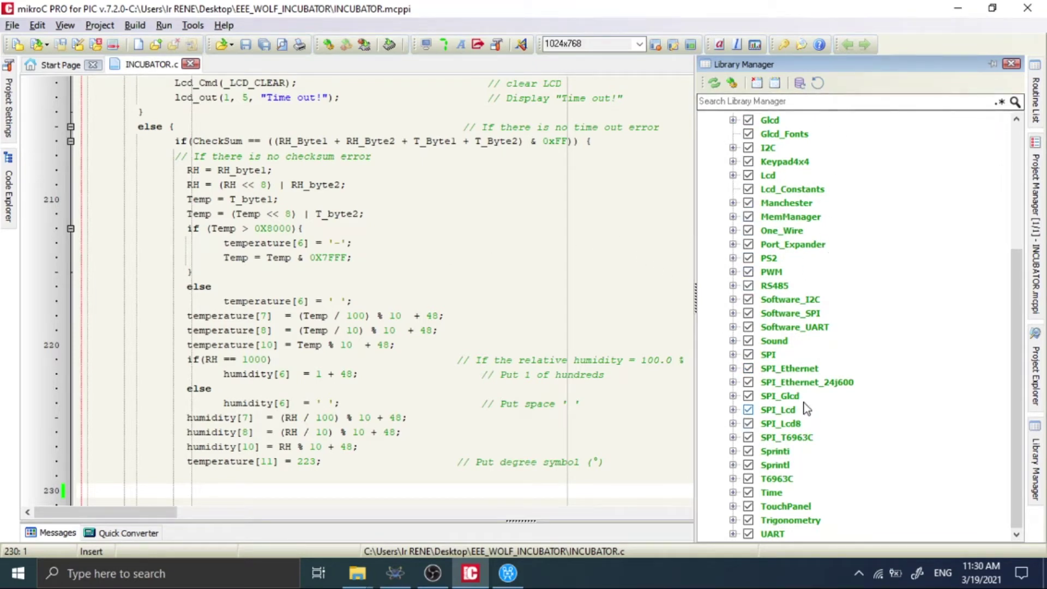
{"action": "left_click", "coordinate": [623, 331]}
- Switch to the Proteus schematic and examine the DHT22 sensor's supply, data and ground wiring, including the TEMP terminal
{"action": "scroll", "coordinate": [545, 185], "scroll_direction": "up", "scroll_amount": 5}
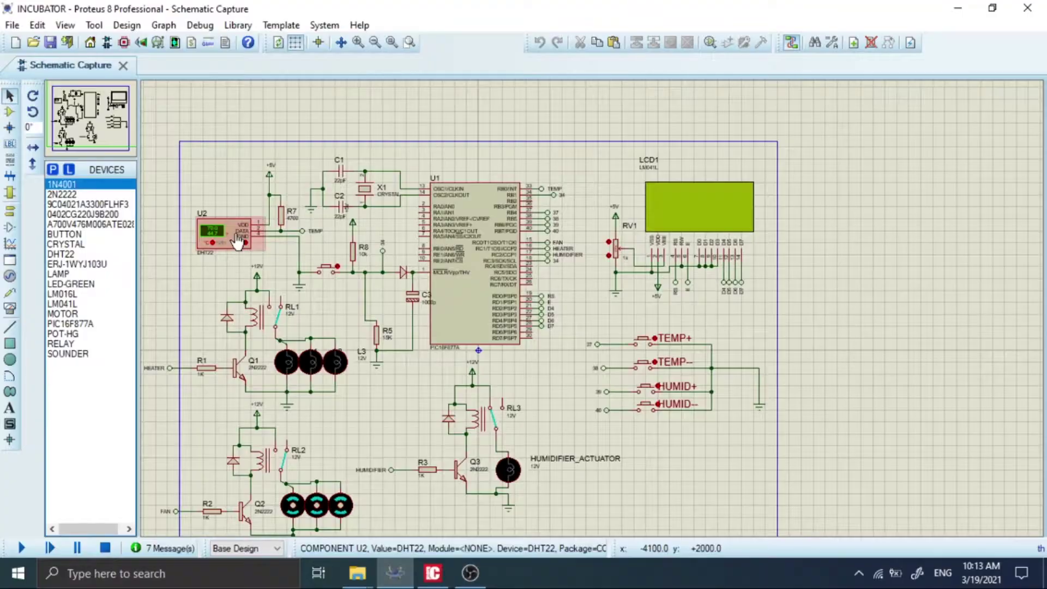
{"action": "scroll", "coordinate": [594, 316], "scroll_direction": "up", "scroll_amount": 3}
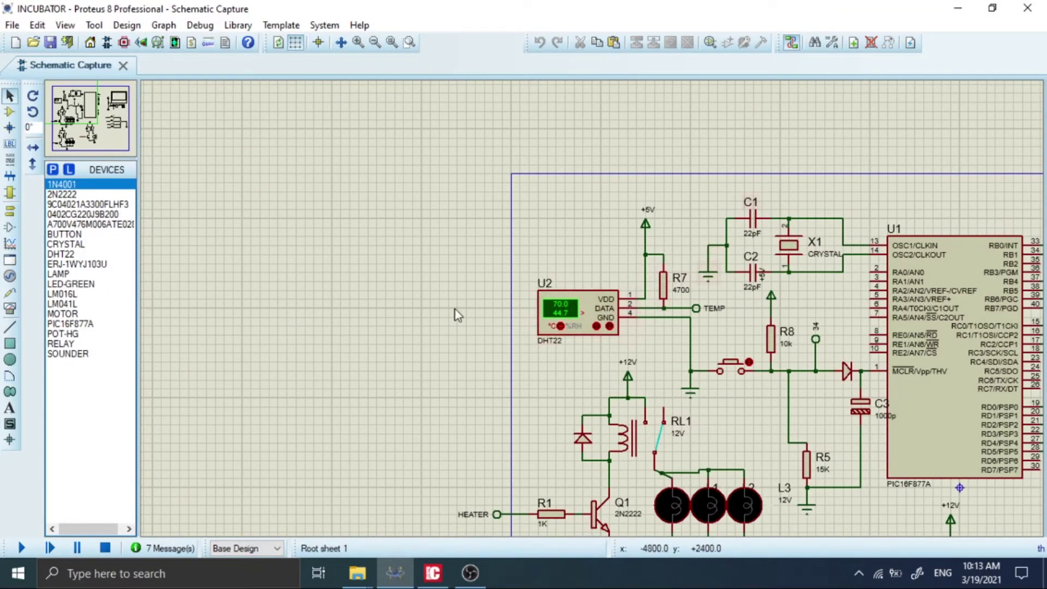
{"action": "scroll", "coordinate": [612, 284], "scroll_direction": "down", "scroll_amount": 1}
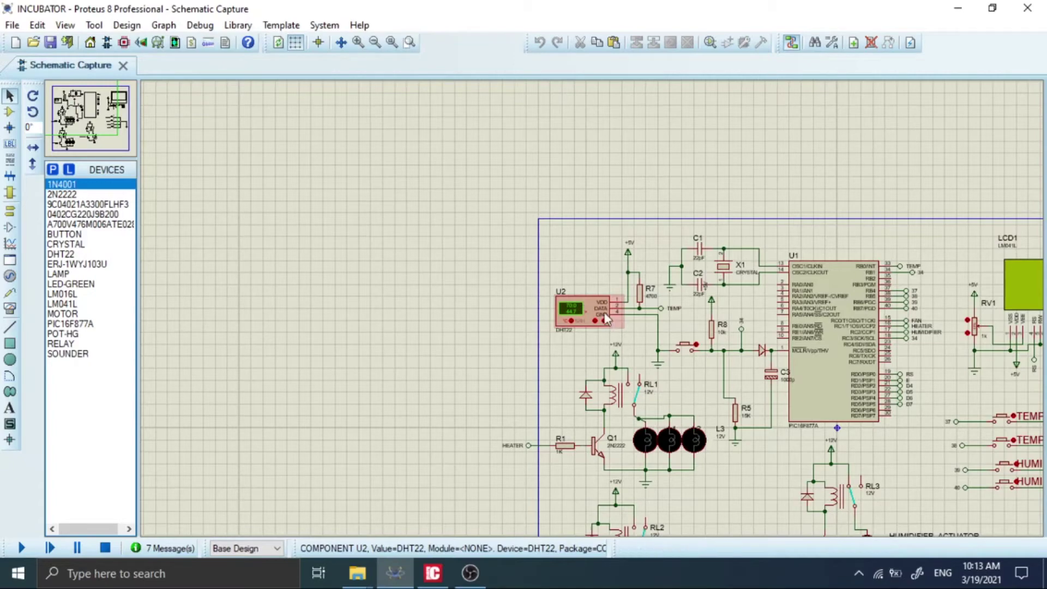
{"action": "scroll", "coordinate": [585, 313], "scroll_direction": "down", "scroll_amount": 1}
{"action": "scroll", "coordinate": [592, 311], "scroll_direction": "up", "scroll_amount": 2}
{"action": "scroll", "coordinate": [592, 309], "scroll_direction": "down", "scroll_amount": 2}
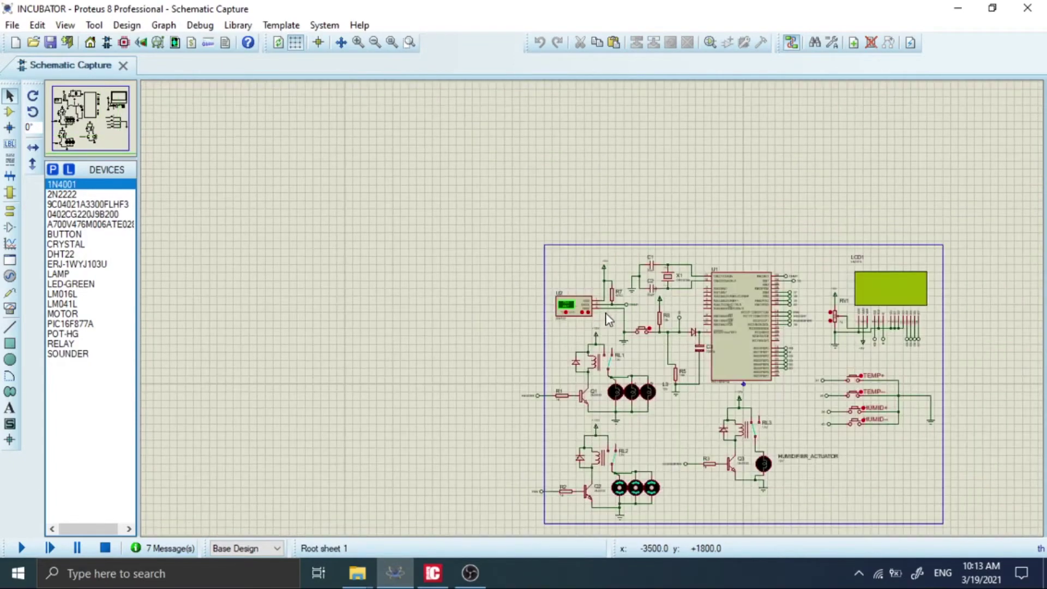
{"action": "scroll", "coordinate": [592, 309], "scroll_direction": "up", "scroll_amount": 2}
{"action": "scroll", "coordinate": [592, 311], "scroll_direction": "down", "scroll_amount": 2}
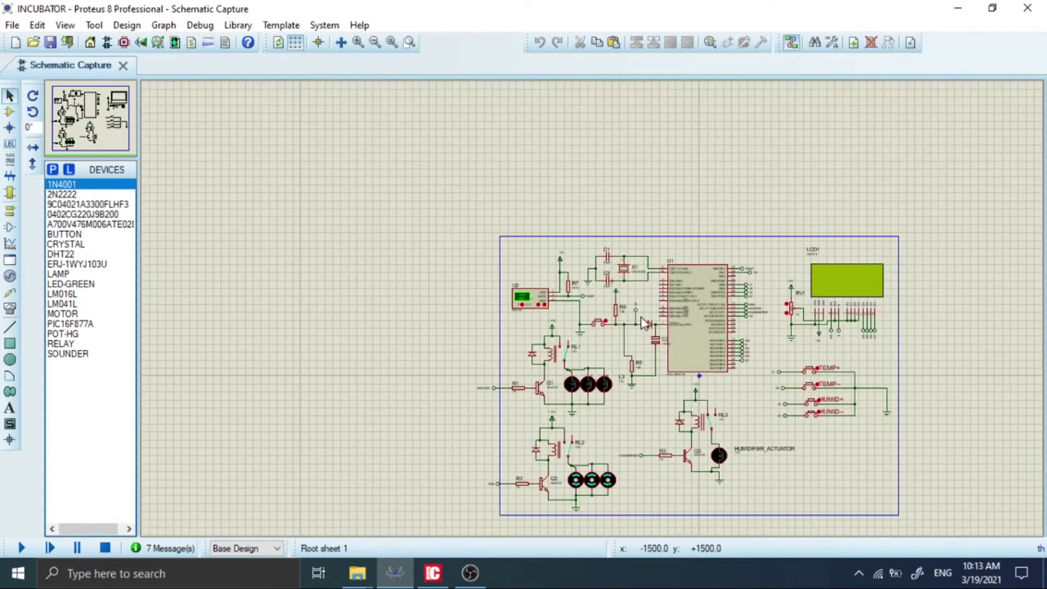
{"action": "scroll", "coordinate": [593, 315], "scroll_direction": "up", "scroll_amount": 1}
{"action": "scroll", "coordinate": [447, 286], "scroll_direction": "up", "scroll_amount": 1}
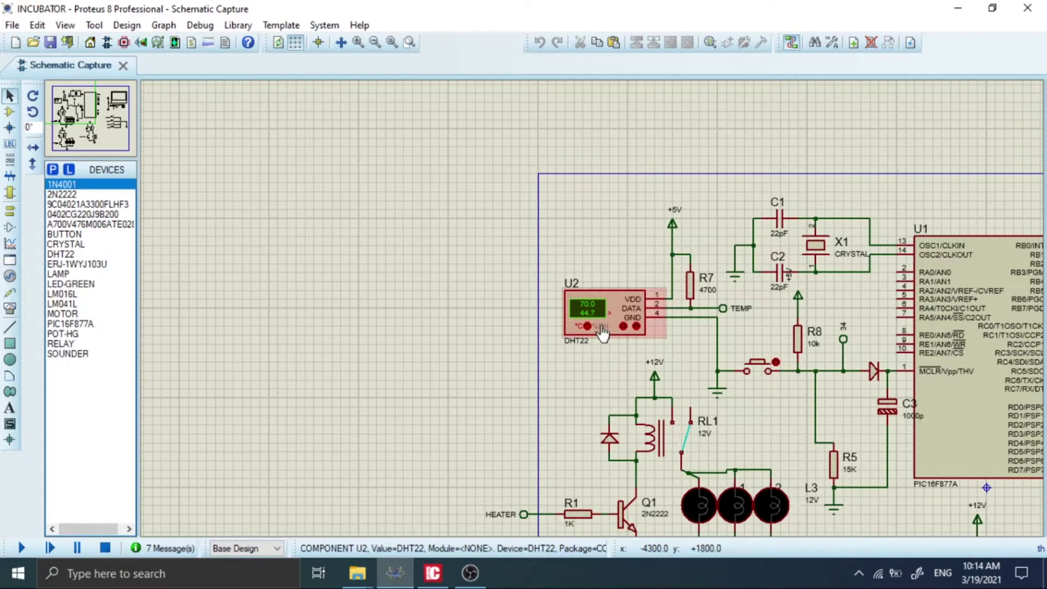
{"action": "scroll", "coordinate": [602, 333], "scroll_direction": "down", "scroll_amount": 3}
{"action": "scroll", "coordinate": [594, 315], "scroll_direction": "up", "scroll_amount": 3}
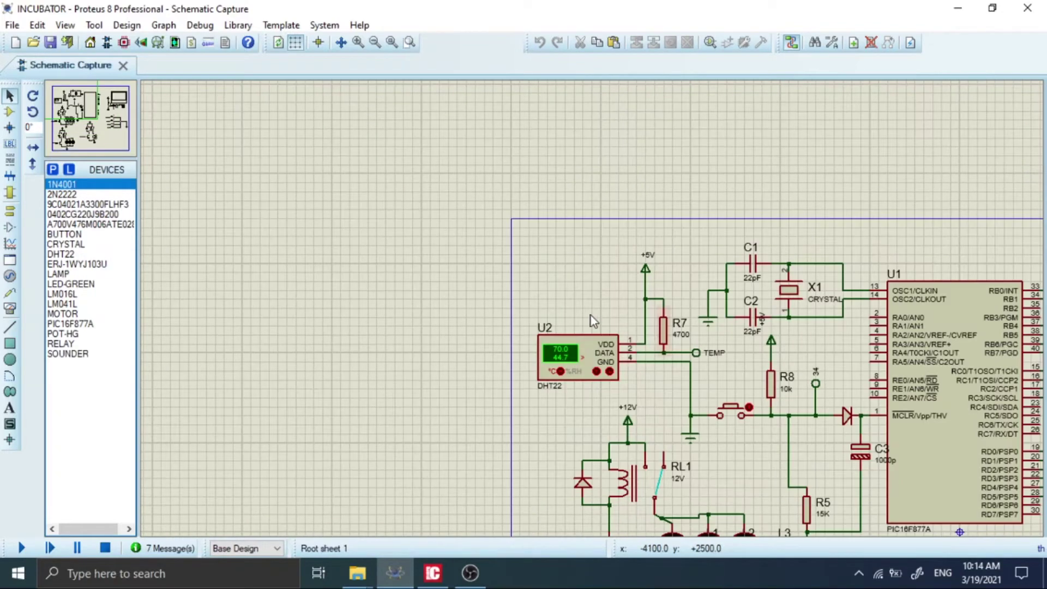
{"action": "scroll", "coordinate": [592, 360], "scroll_direction": "up", "scroll_amount": 1}
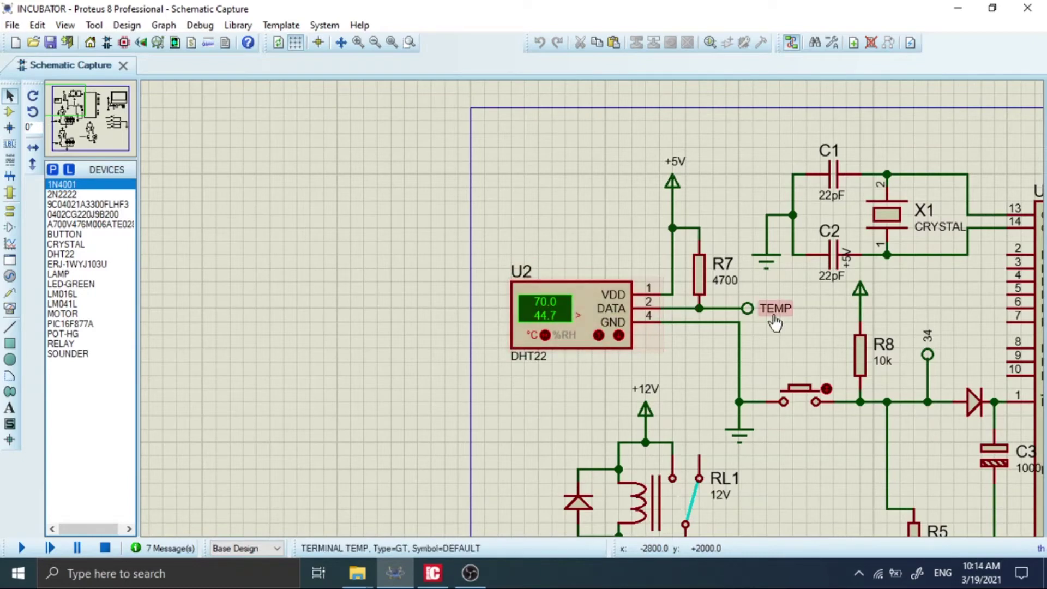
- Examine the PIC16F877A's pin connections and the LCD wiring on the schematic
{"action": "scroll", "coordinate": [780, 316], "scroll_direction": "down", "scroll_amount": 2}
{"action": "scroll", "coordinate": [1018, 316], "scroll_direction": "down", "scroll_amount": 2}
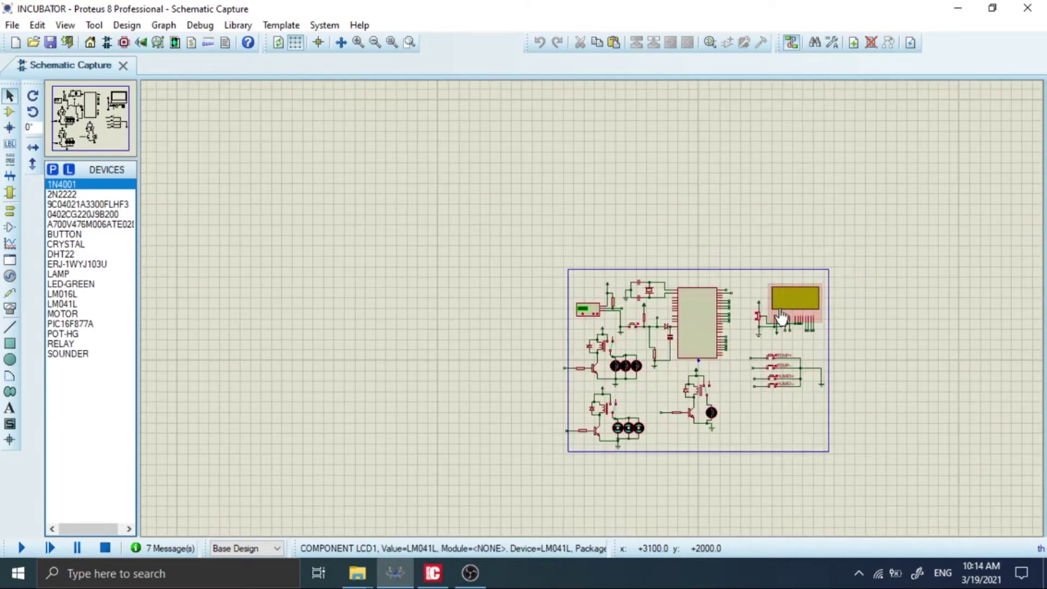
{"action": "scroll", "coordinate": [562, 322], "scroll_direction": "up", "scroll_amount": 2}
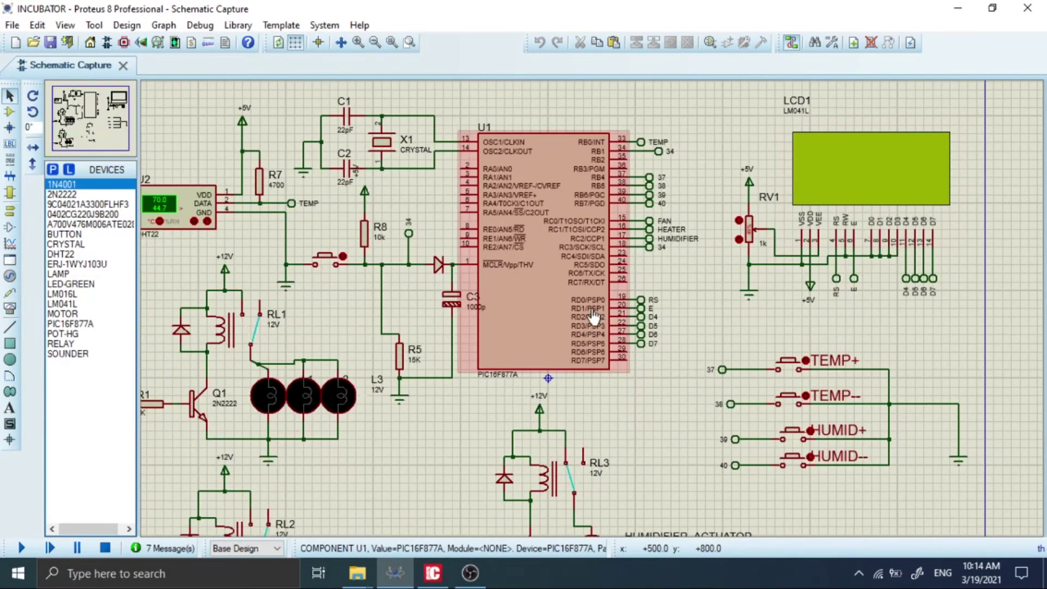
{"action": "scroll", "coordinate": [547, 324], "scroll_direction": "down", "scroll_amount": 1}
{"action": "scroll", "coordinate": [547, 324], "scroll_direction": "up", "scroll_amount": 1}
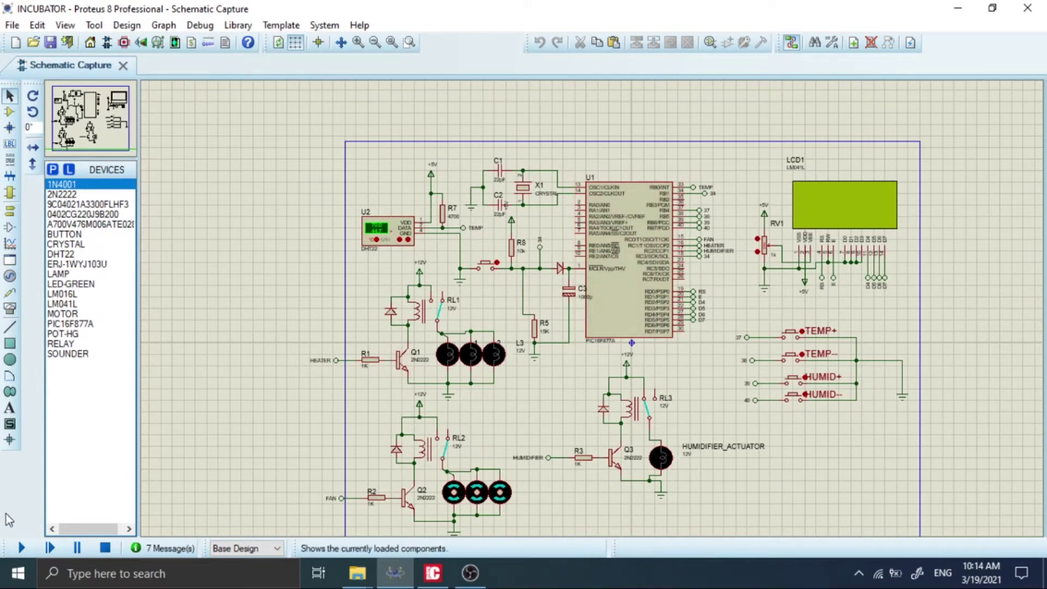
- Run the circuit simulation and inspect the temperature and humidity readings on the DHT22 sensor
{"action": "left_click", "coordinate": [18, 549]}
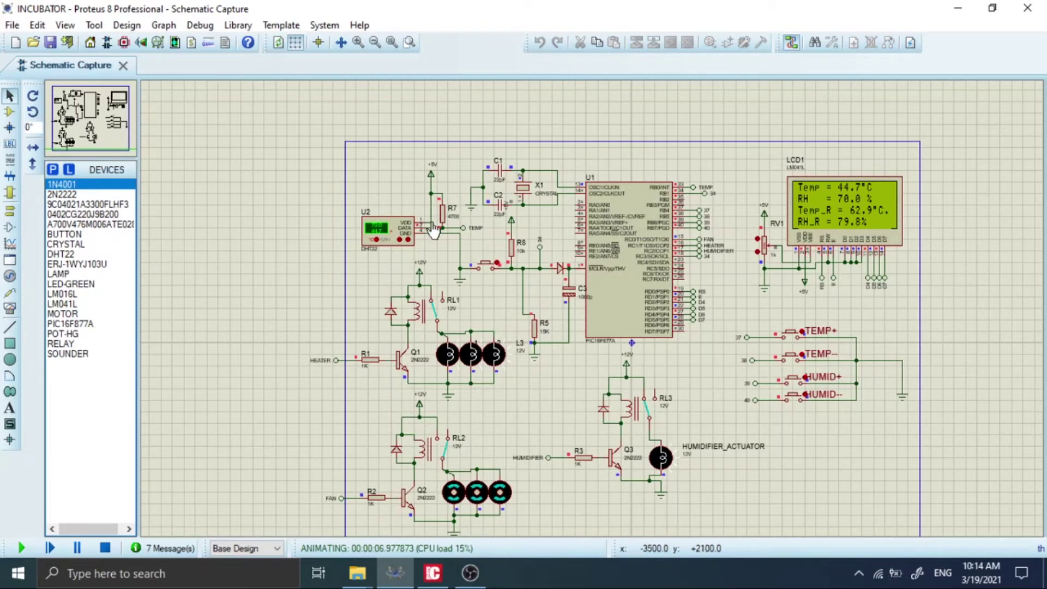
{"action": "scroll", "coordinate": [433, 229], "scroll_direction": "up", "scroll_amount": 1}
{"action": "scroll", "coordinate": [797, 321], "scroll_direction": "down", "scroll_amount": 2}
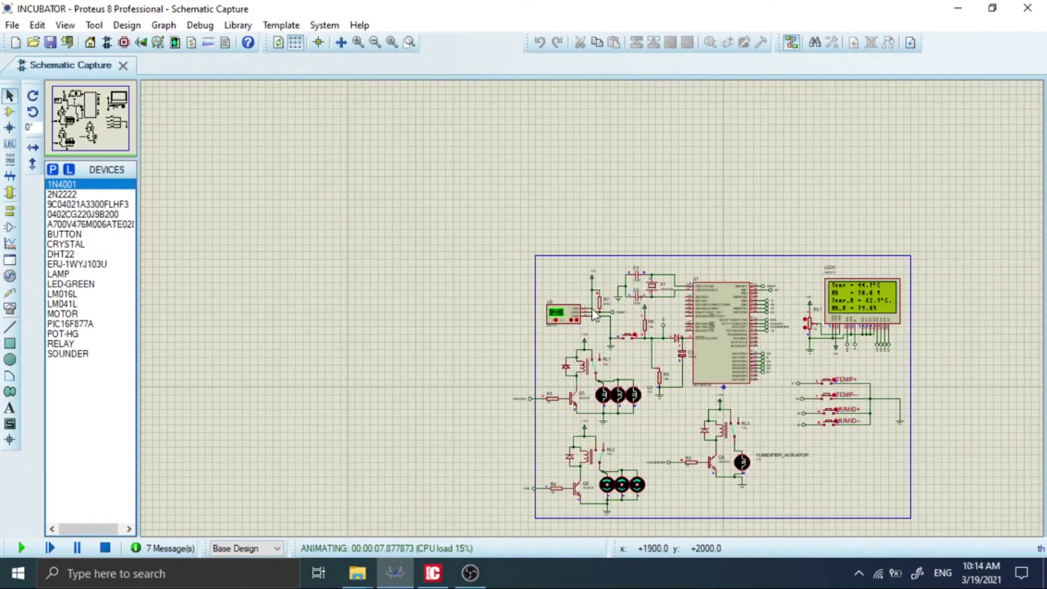
{"action": "scroll", "coordinate": [798, 321], "scroll_direction": "up", "scroll_amount": 1}
{"action": "scroll", "coordinate": [268, 330], "scroll_direction": "up", "scroll_amount": 1}
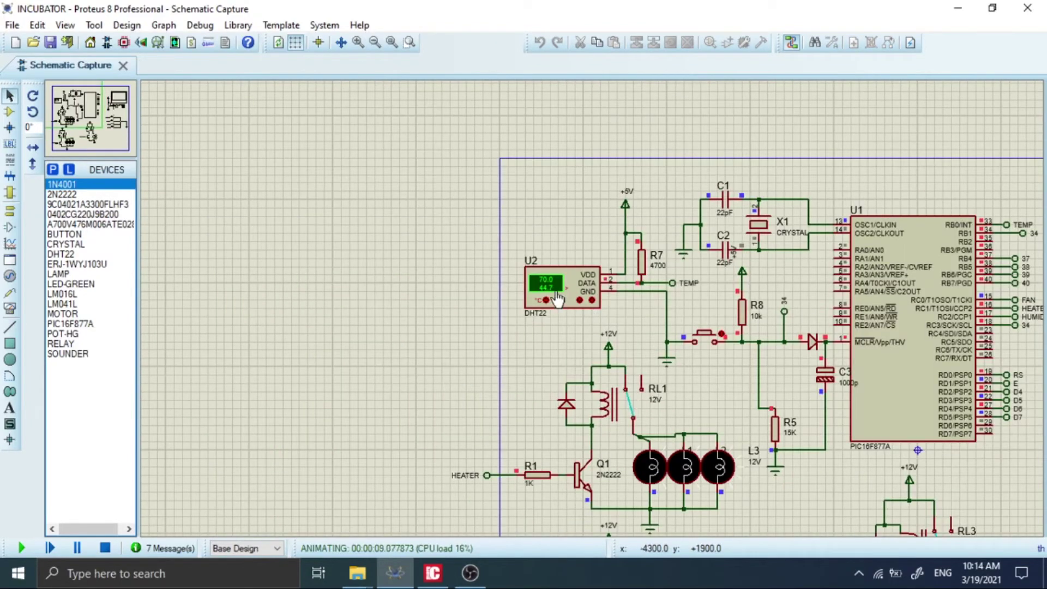
{"action": "scroll", "coordinate": [558, 299], "scroll_direction": "up", "scroll_amount": 1}
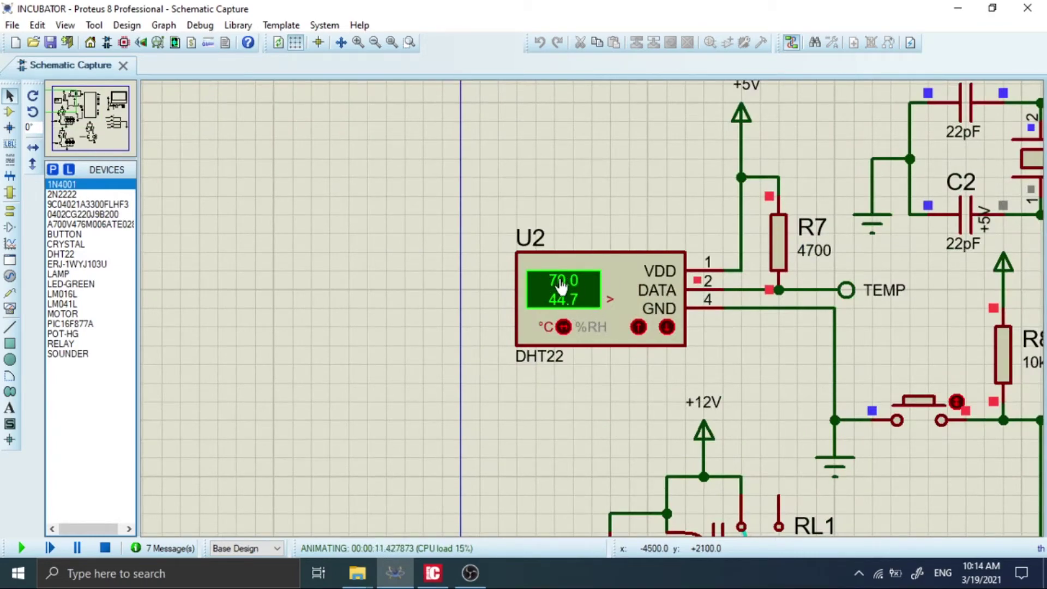
{"action": "scroll", "coordinate": [579, 281], "scroll_direction": "down", "scroll_amount": 3}
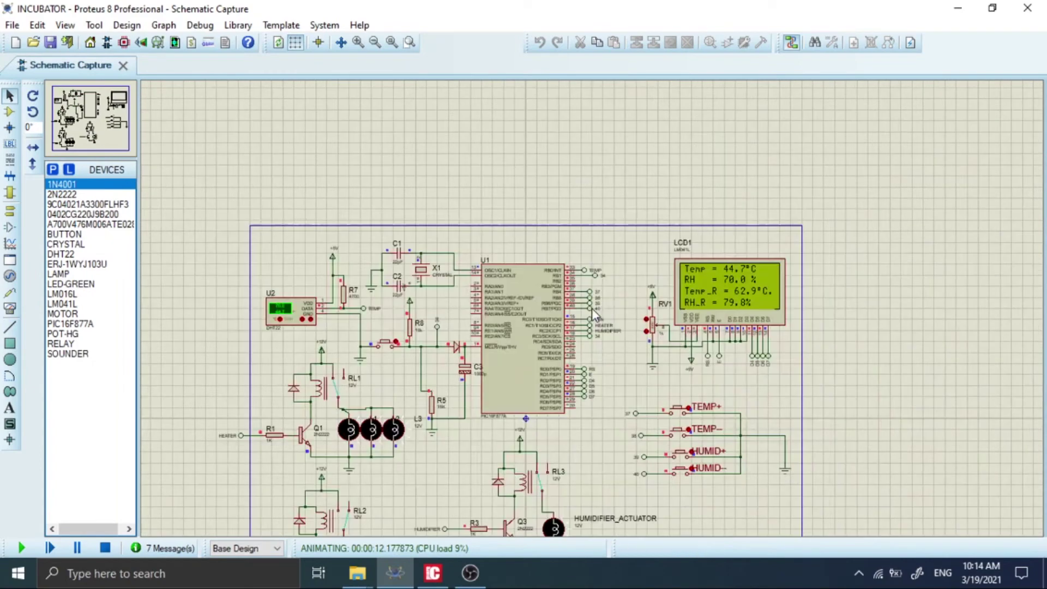
- Examine the measured and reference temperature and humidity lines on the simulated LCD, along with the adjustment buttons
{"action": "scroll", "coordinate": [591, 308], "scroll_direction": "up", "scroll_amount": 1}
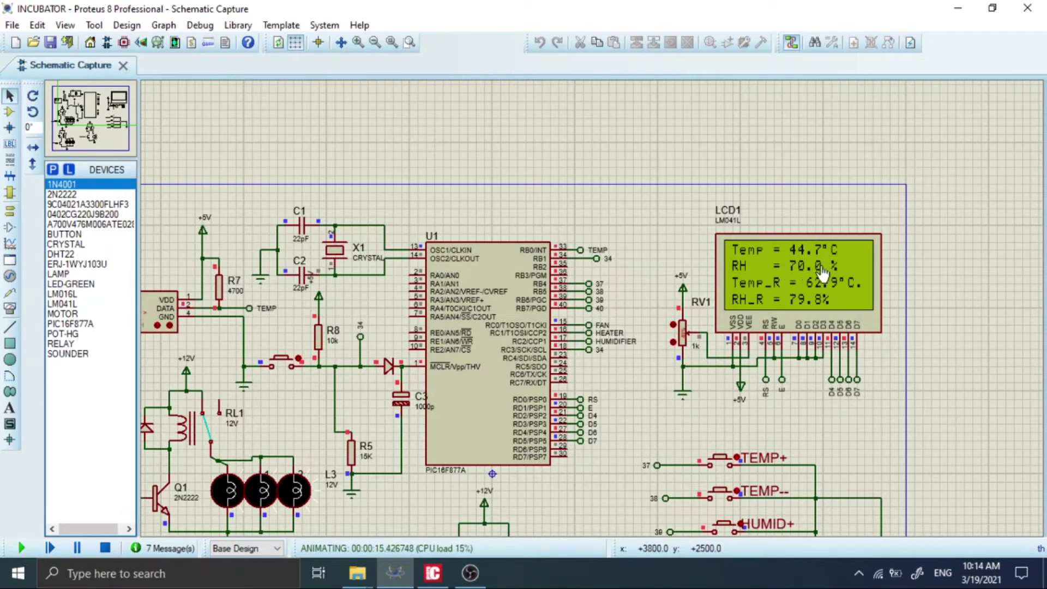
{"action": "scroll", "coordinate": [605, 300], "scroll_direction": "down", "scroll_amount": 1}
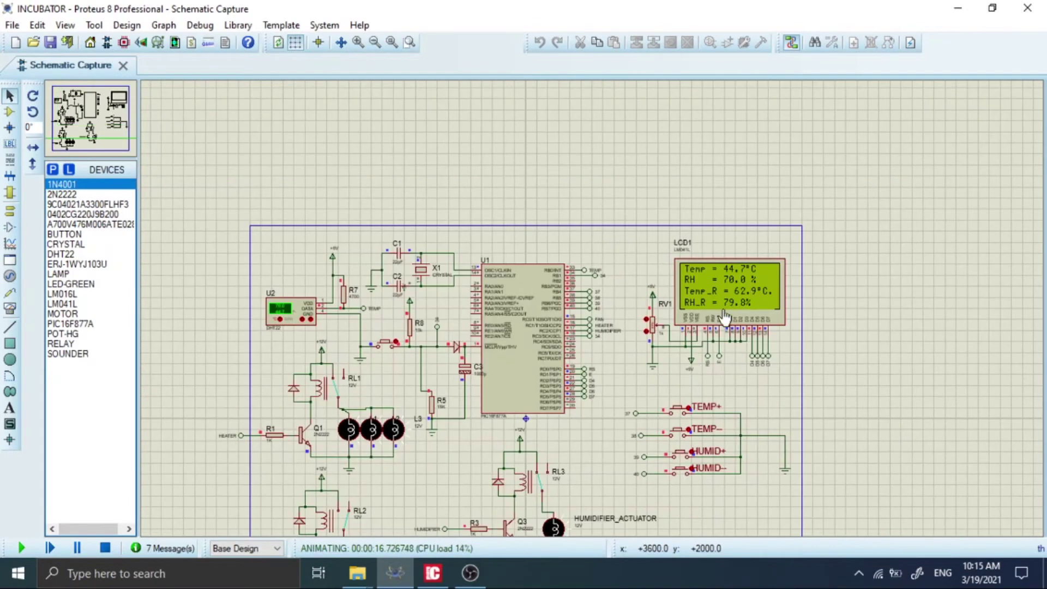
{"action": "scroll", "coordinate": [593, 316], "scroll_direction": "up", "scroll_amount": 1}
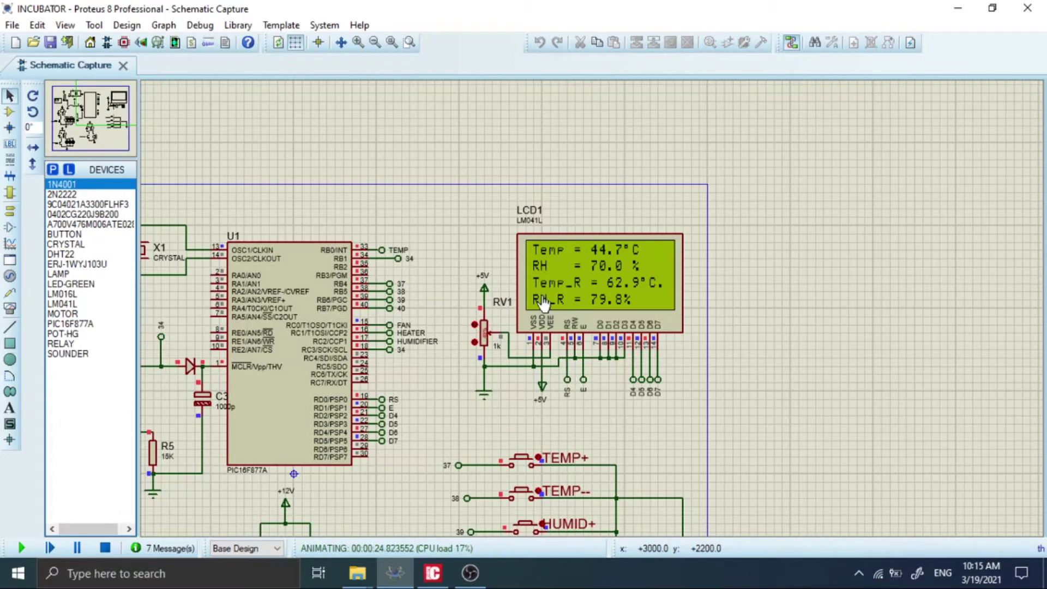
{"action": "scroll", "coordinate": [608, 311], "scroll_direction": "down", "scroll_amount": 1}
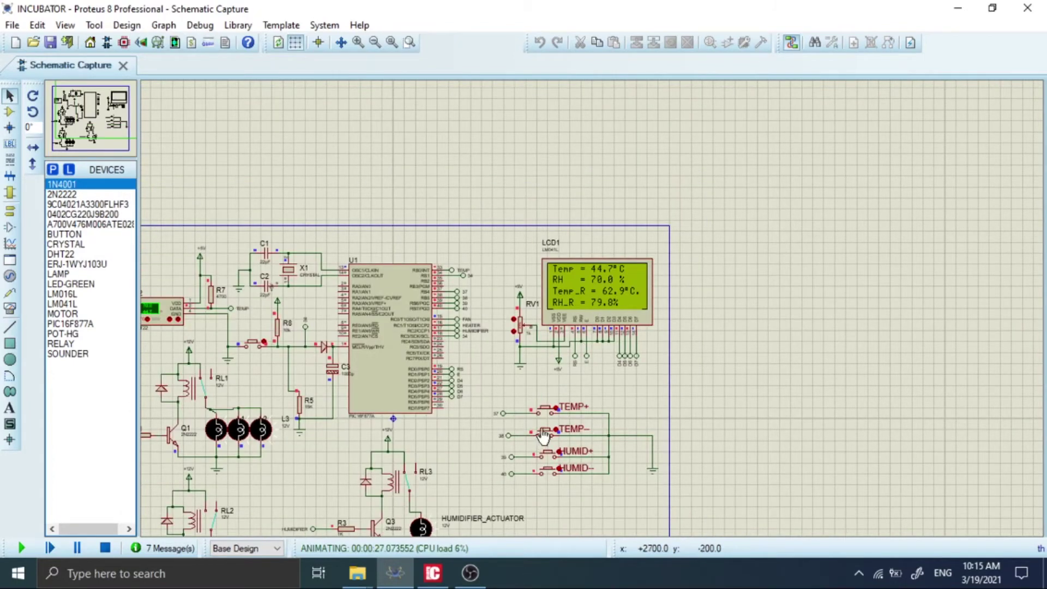
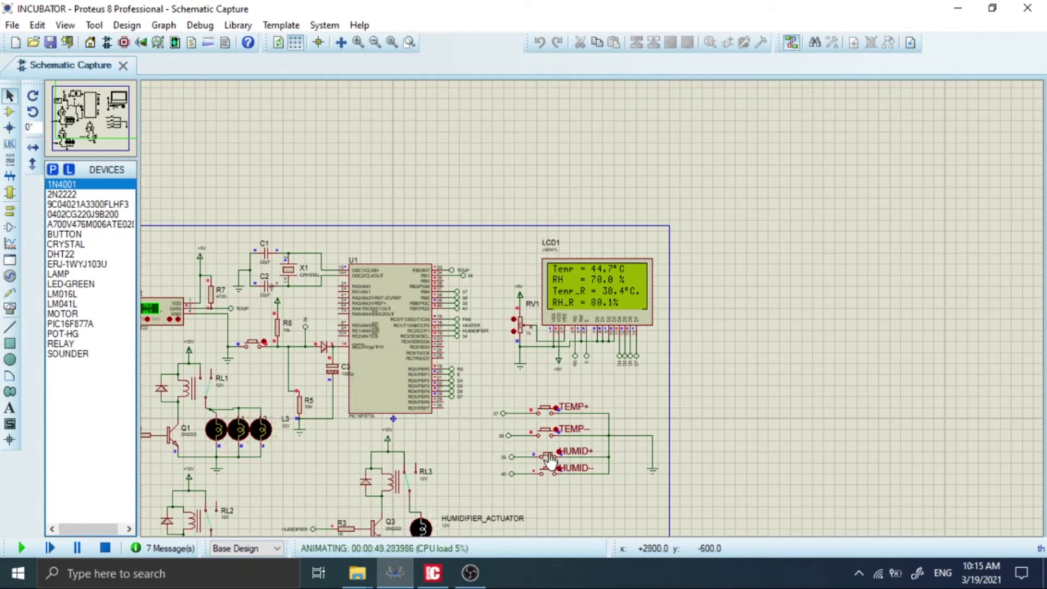
- Examine the running circuit as a whole, comparing the sensor and LCD readings with the heater, fan and humidifier stages
{"action": "scroll", "coordinate": [487, 393], "scroll_direction": "down", "scroll_amount": 1}
{"action": "scroll", "coordinate": [487, 393], "scroll_direction": "up", "scroll_amount": 1}
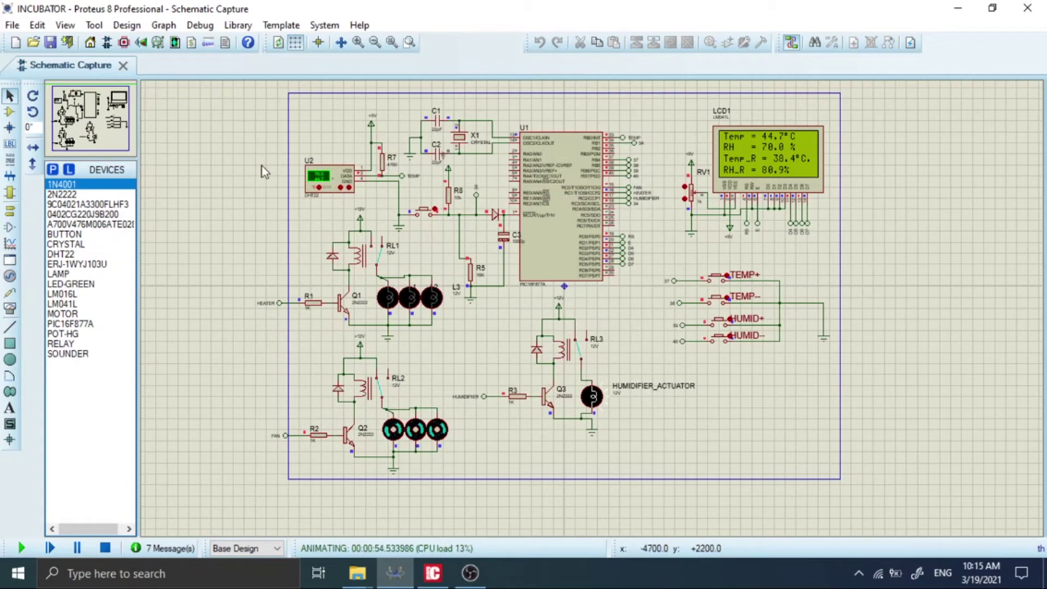
{"action": "key", "text": "F5"}
{"action": "scroll", "coordinate": [727, 349], "scroll_direction": "down", "scroll_amount": 3}
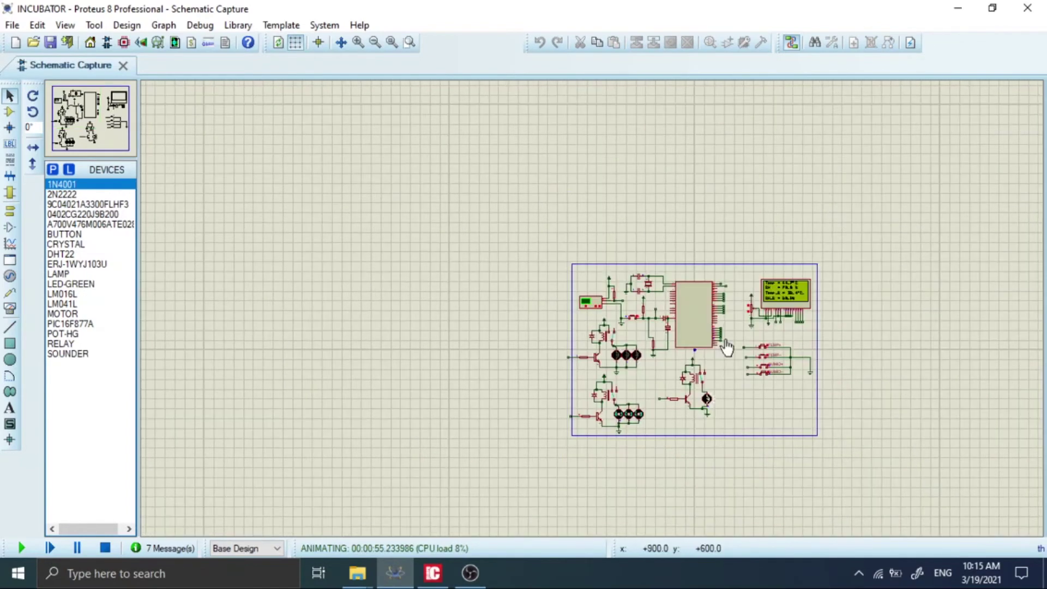
{"action": "scroll", "coordinate": [594, 304], "scroll_direction": "up", "scroll_amount": 2}
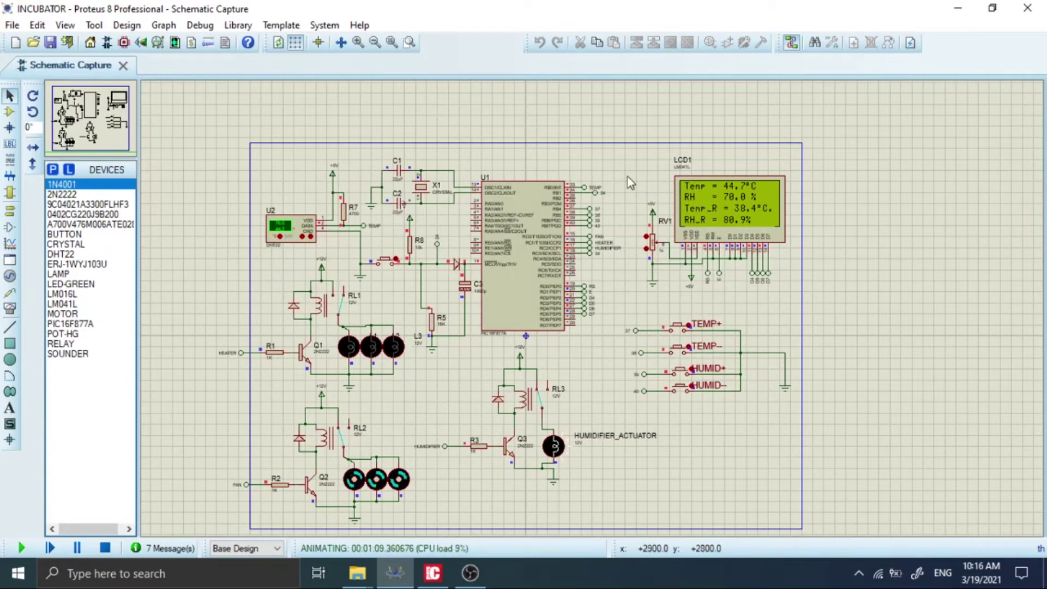
{"action": "scroll", "coordinate": [281, 234], "scroll_direction": "up", "scroll_amount": 1}
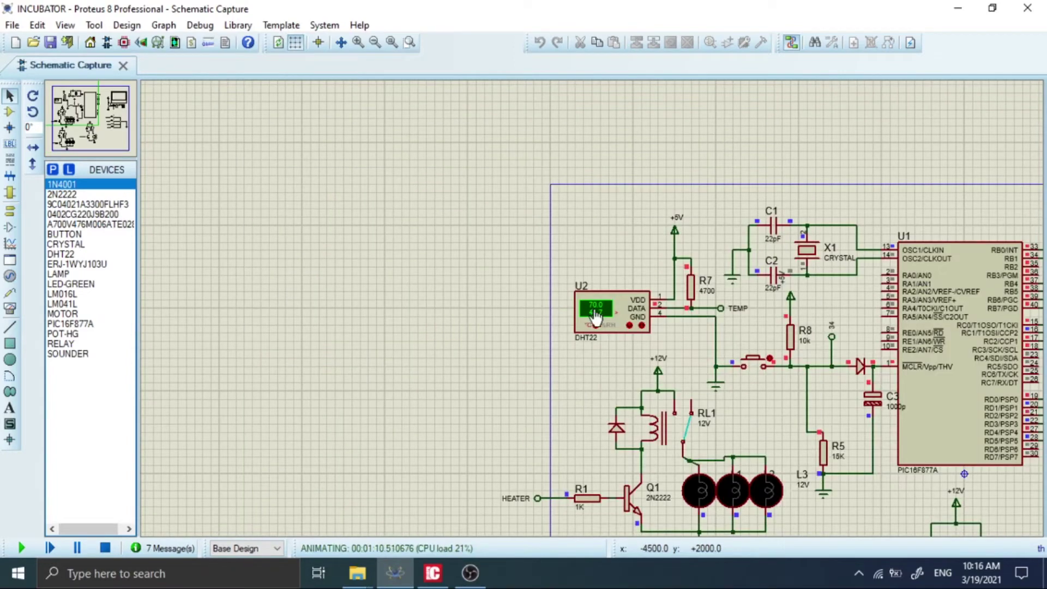
{"action": "scroll", "coordinate": [598, 319], "scroll_direction": "down", "scroll_amount": 2}
{"action": "scroll", "coordinate": [595, 317], "scroll_direction": "up", "scroll_amount": 1}
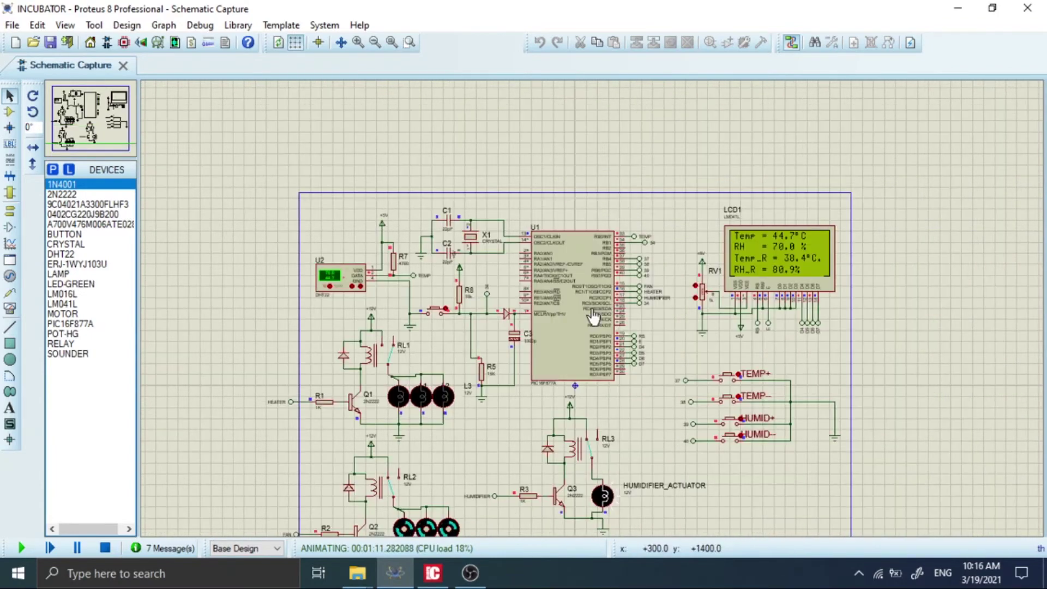
{"action": "scroll", "coordinate": [600, 494], "scroll_direction": "down", "scroll_amount": 3}
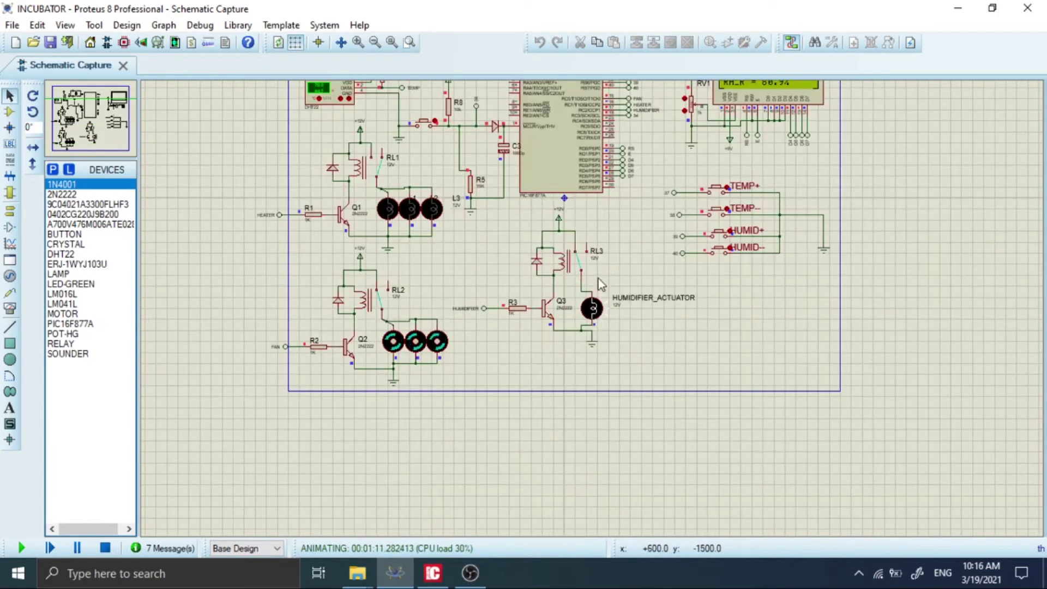
{"action": "scroll", "coordinate": [598, 279], "scroll_direction": "down", "scroll_amount": 1}
{"action": "scroll", "coordinate": [596, 233], "scroll_direction": "up", "scroll_amount": 1}
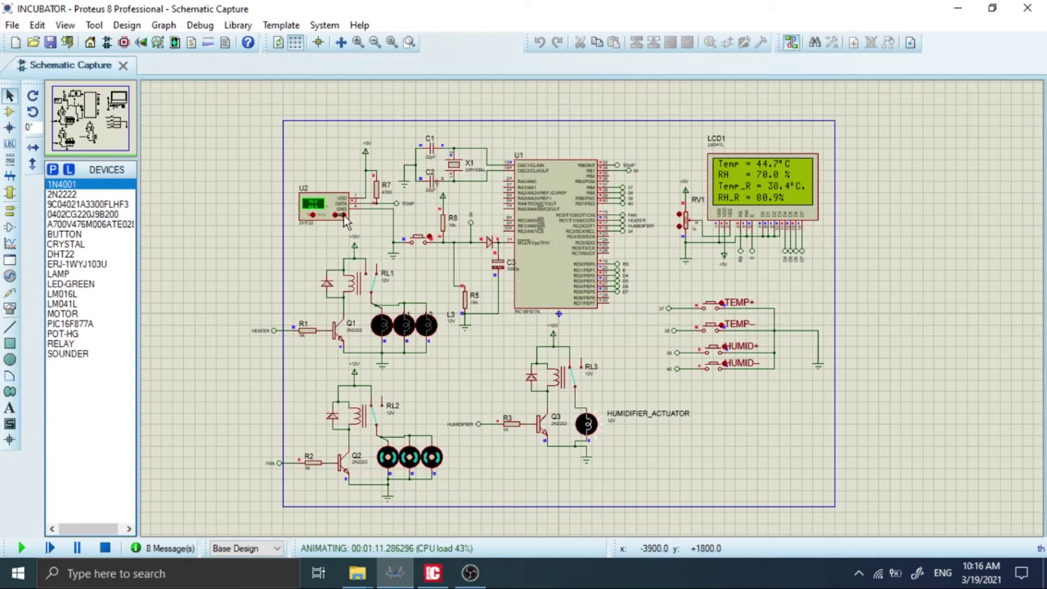
- Lower the simulated DHT22 temperature to 38.4 °C and compare the measured and reference lines on the LCD
{"action": "key", "text": "F6"}
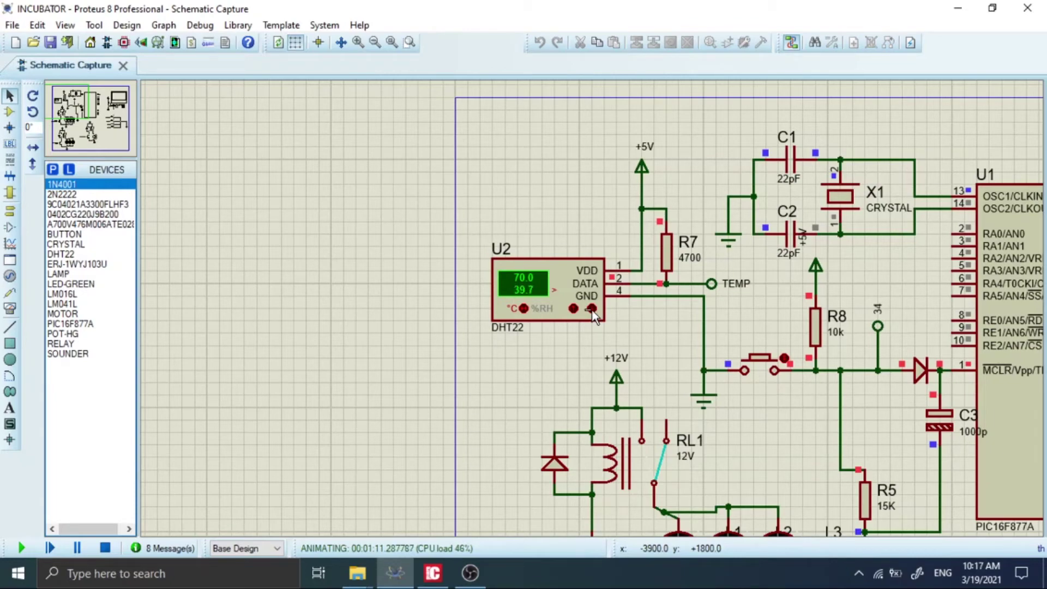
{"action": "scroll", "coordinate": [593, 316], "scroll_direction": "down", "scroll_amount": 3}
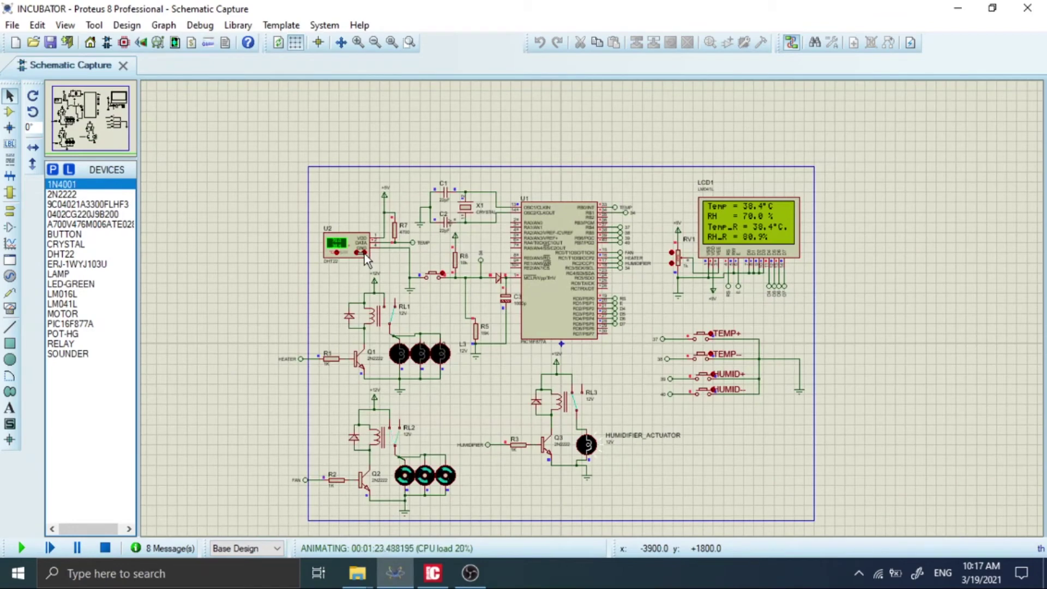
{"action": "left_click", "coordinate": [357, 252]}
{"action": "scroll", "coordinate": [358, 252], "scroll_direction": "up", "scroll_amount": 3}
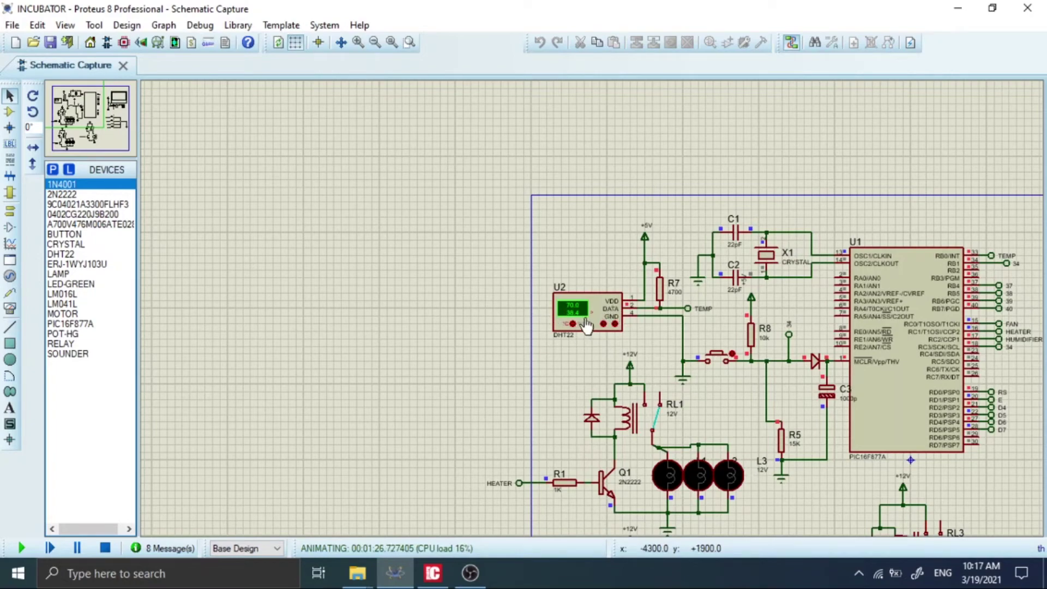
{"action": "scroll", "coordinate": [649, 326], "scroll_direction": "down", "scroll_amount": 3}
{"action": "scroll", "coordinate": [587, 309], "scroll_direction": "up", "scroll_amount": 2}
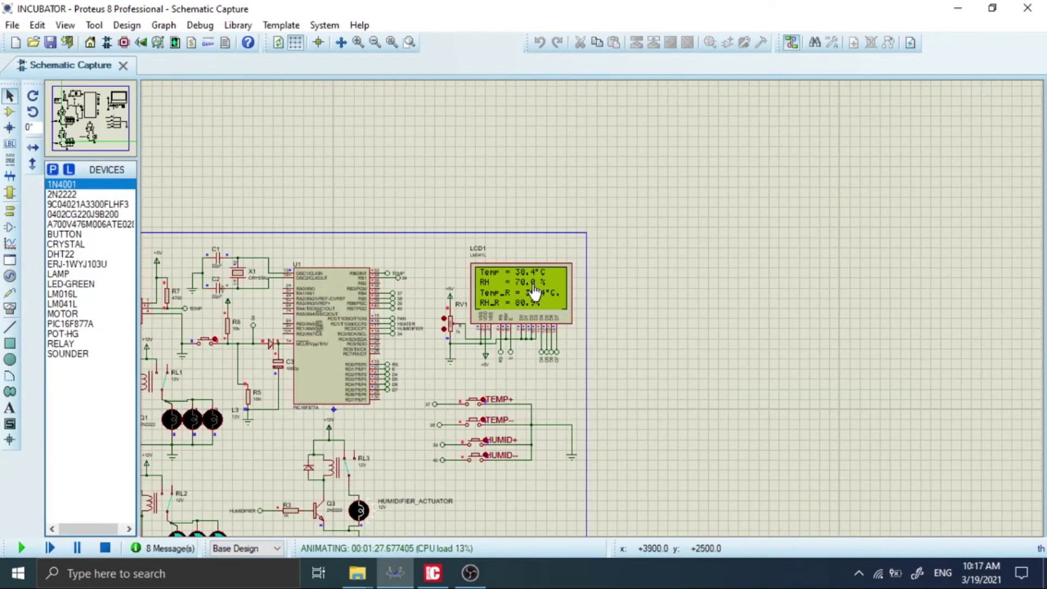
{"action": "scroll", "coordinate": [540, 292], "scroll_direction": "up", "scroll_amount": 1}
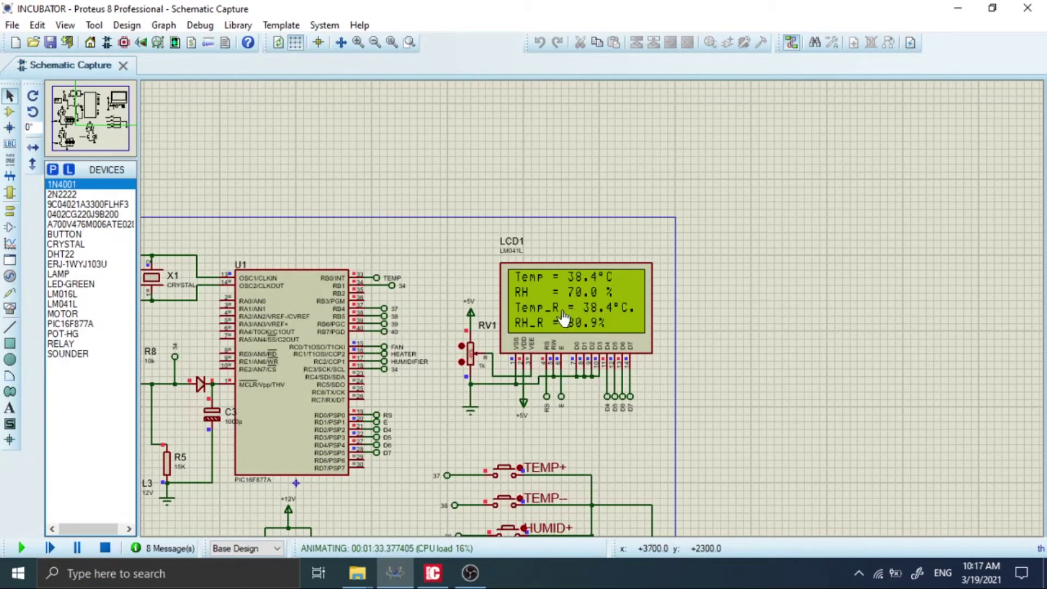
{"action": "scroll", "coordinate": [510, 365], "scroll_direction": "down", "scroll_amount": 2}
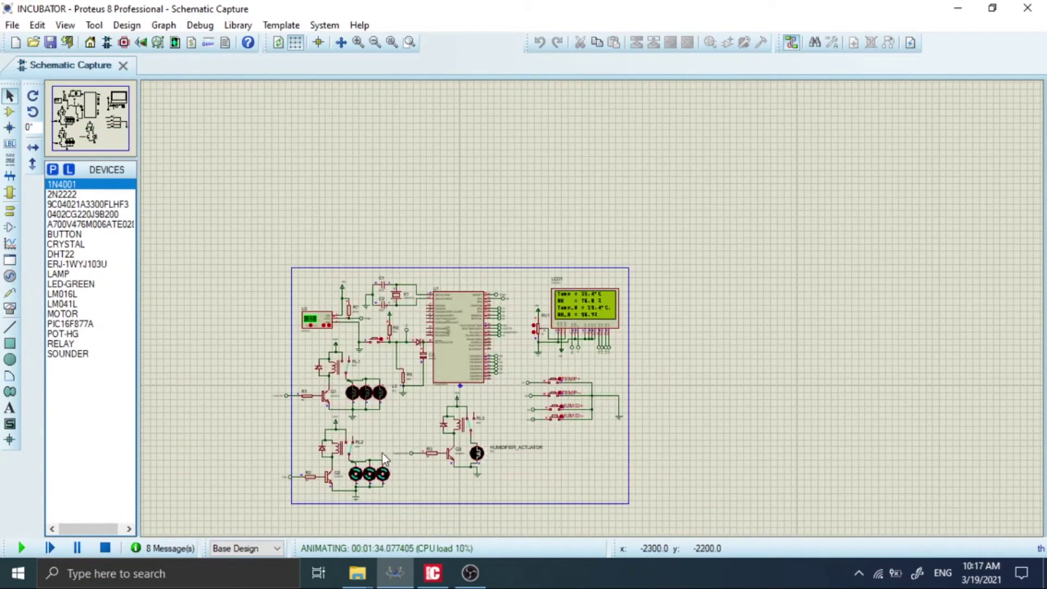
- Set the simulated DHT22 temperature to 38.2 °C, check the heater and fan stages, and bring it back to 38.4 °C
{"action": "scroll", "coordinate": [332, 330], "scroll_direction": "up", "scroll_amount": 4}
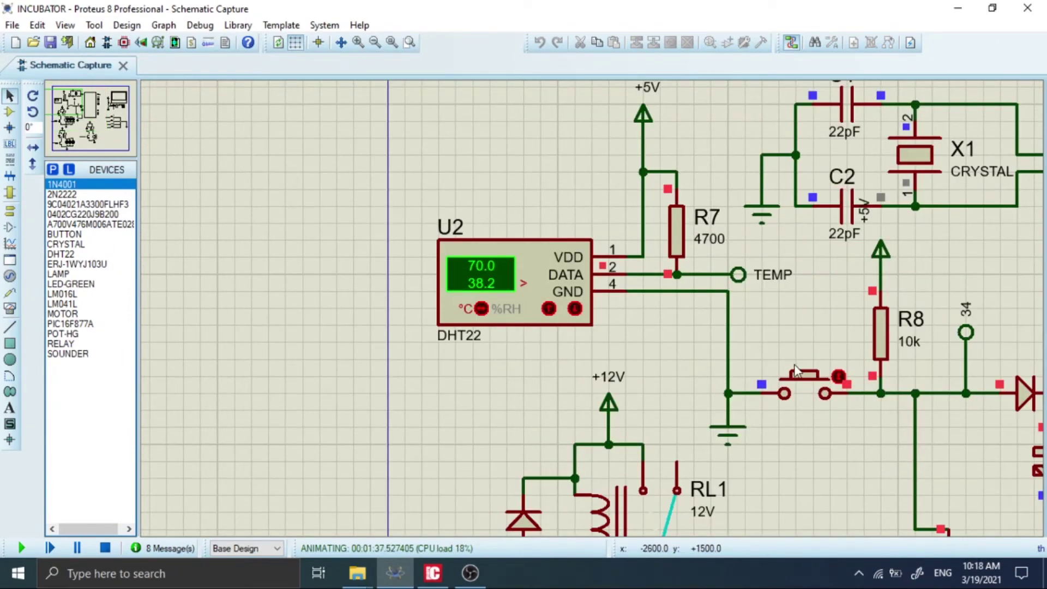
{"action": "scroll", "coordinate": [794, 365], "scroll_direction": "down", "scroll_amount": 2}
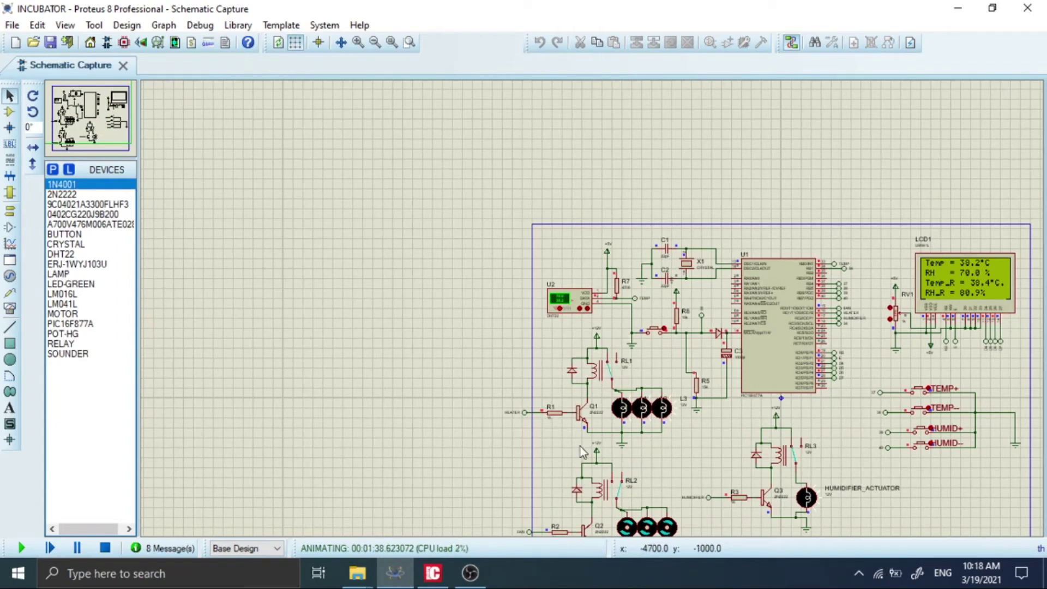
{"action": "scroll", "coordinate": [676, 417], "scroll_direction": "down", "scroll_amount": 1}
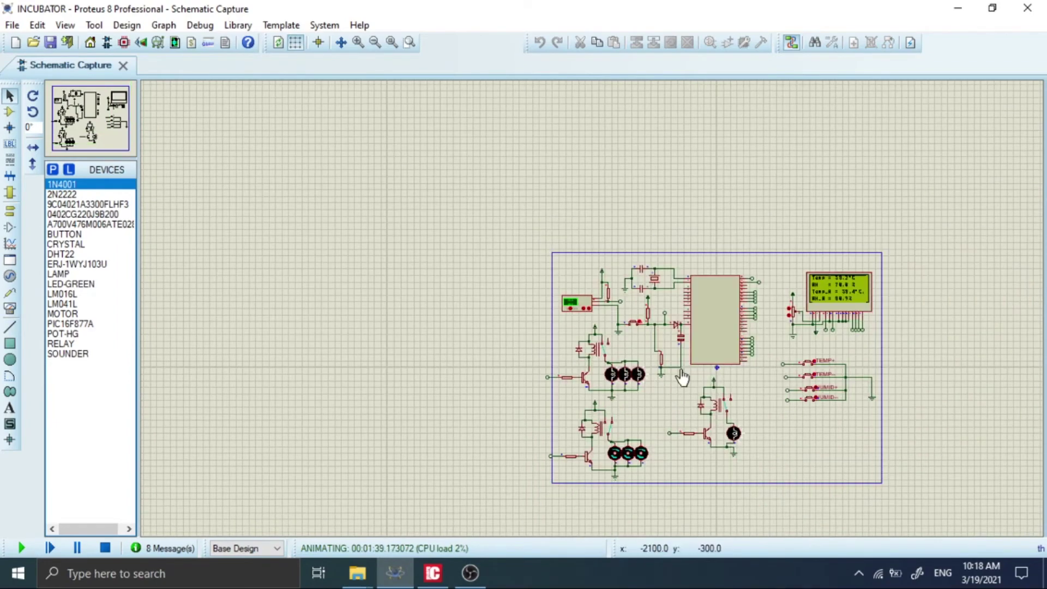
{"action": "scroll", "coordinate": [720, 369], "scroll_direction": "up", "scroll_amount": 1}
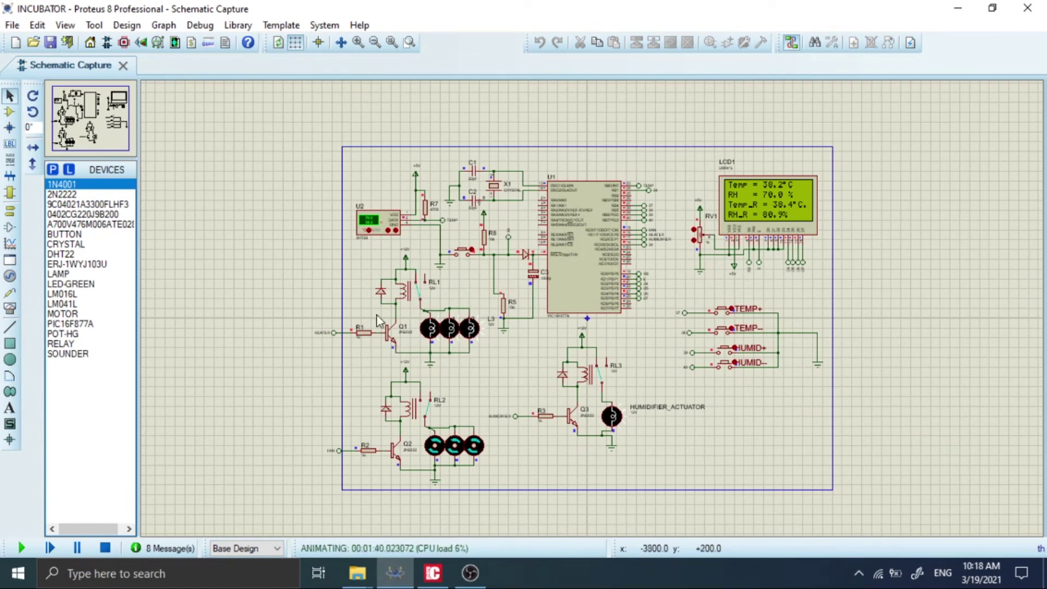
{"action": "left_click", "coordinate": [389, 230]}
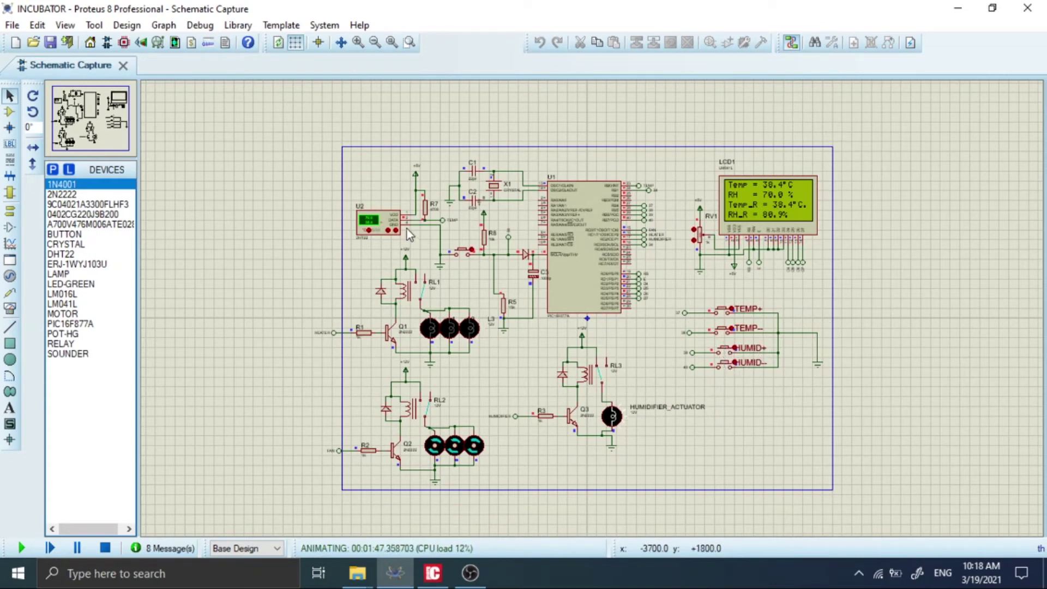
- Raise the simulated DHT22 relative humidity to 80.9 % and check the humidifier stage
{"action": "scroll", "coordinate": [389, 240], "scroll_direction": "up", "scroll_amount": 2}
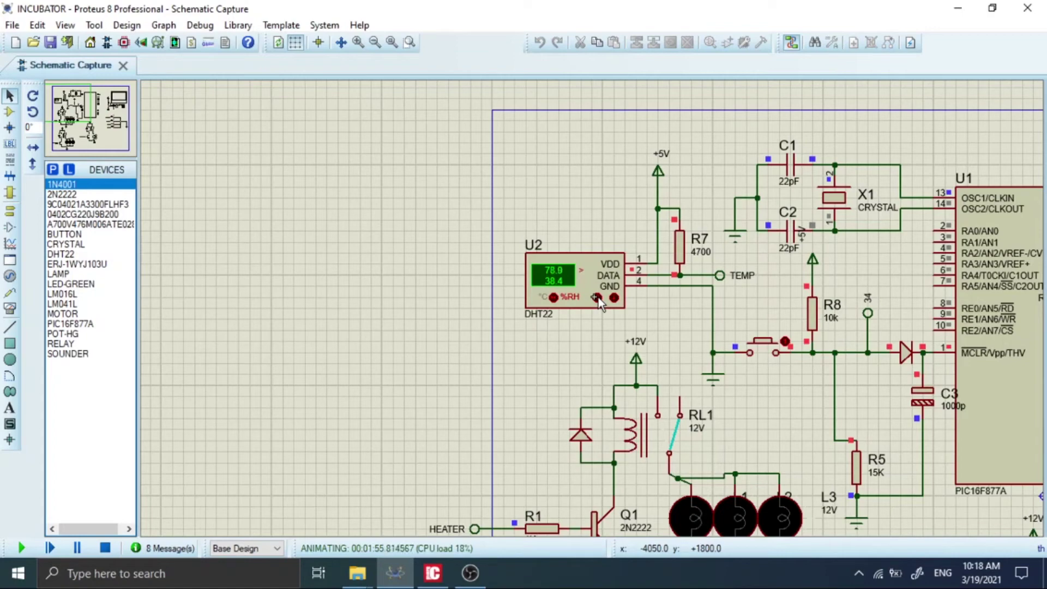
{"action": "scroll", "coordinate": [591, 309], "scroll_direction": "down", "scroll_amount": 3}
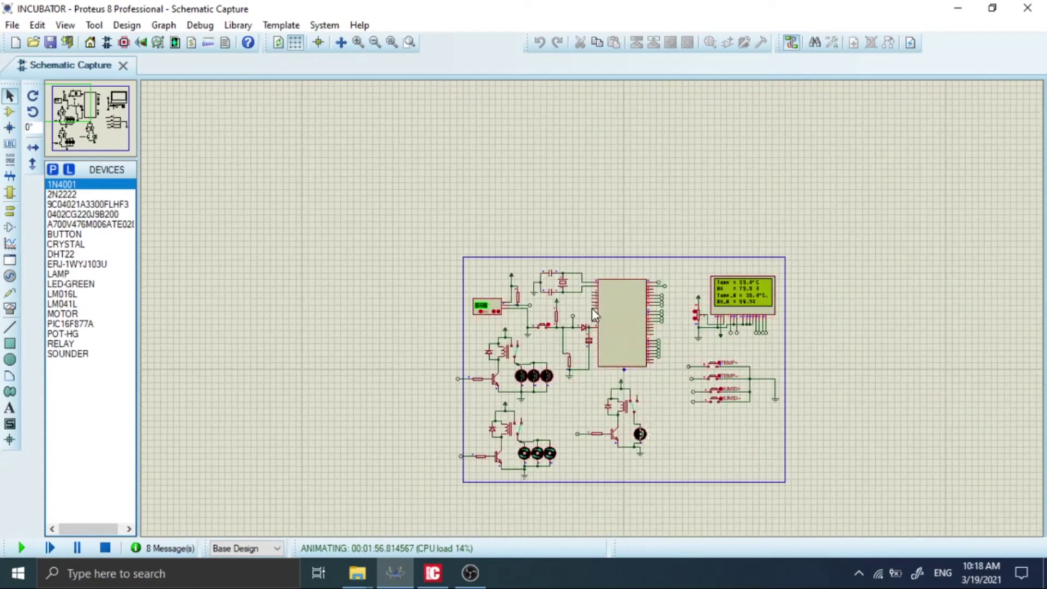
{"action": "scroll", "coordinate": [591, 308], "scroll_direction": "up", "scroll_amount": 2}
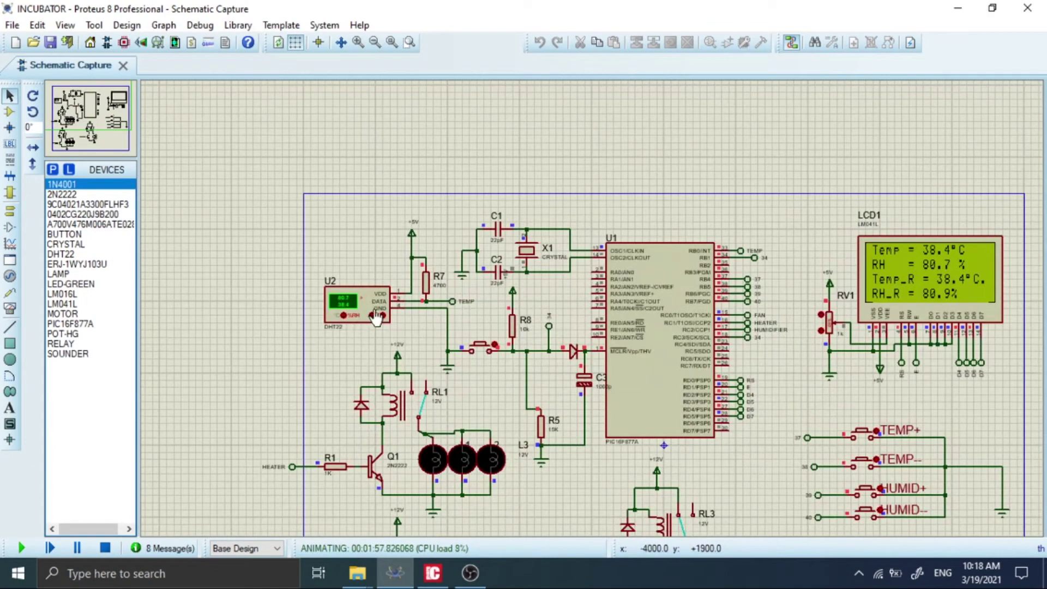
{"action": "scroll", "coordinate": [388, 314], "scroll_direction": "down", "scroll_amount": 3}
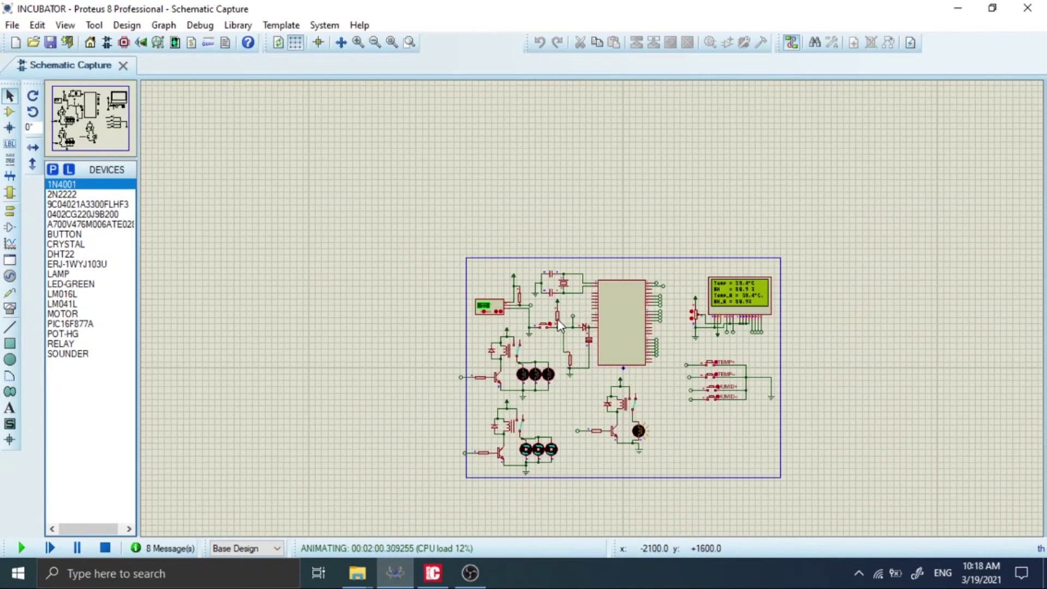
{"action": "scroll", "coordinate": [595, 315], "scroll_direction": "up", "scroll_amount": 1}
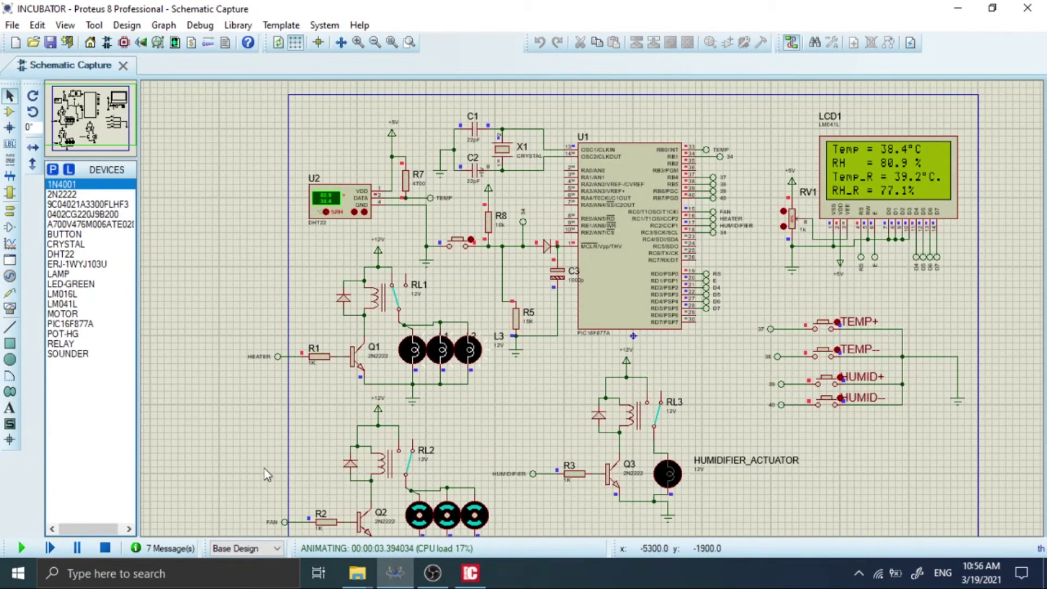
- Stop the running simulation and start it again to examine the reference values loaded on the LCD
{"action": "left_click", "coordinate": [105, 548]}
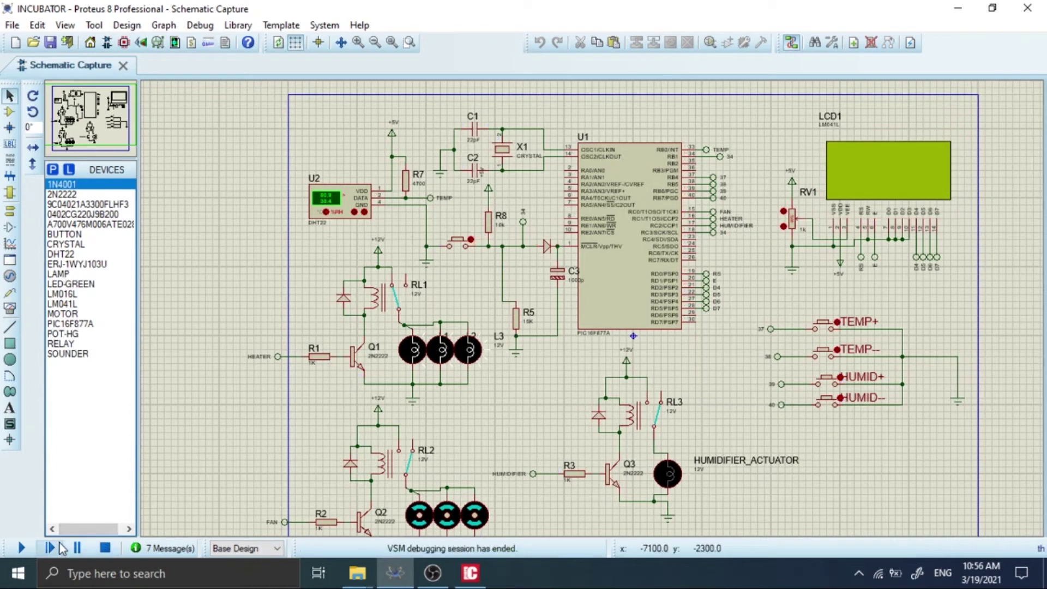
{"action": "left_click", "coordinate": [22, 548]}
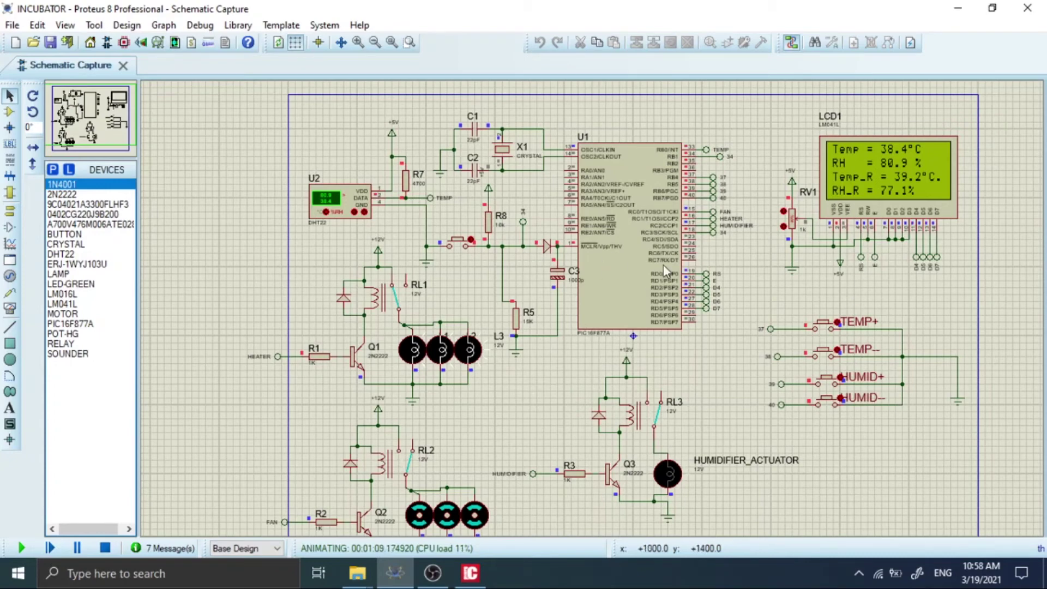
- Enter eeprom_write on the blank line above the Tref_txt assignments in the mikroC code, remove it, and return to Proteus
{"action": "left_click", "coordinate": [470, 573]}
{"action": "key", "text": "ctrl+Tab"}
{"action": "left_click", "coordinate": [197, 303]}
{"action": "key", "text": "Up"}
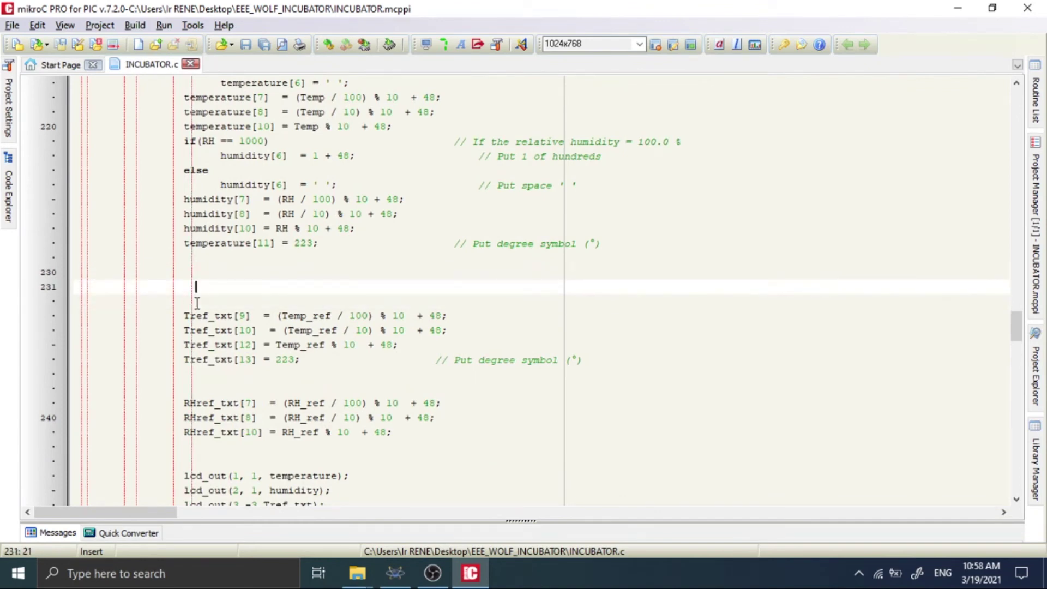
{"action": "type", "text": "EE"}
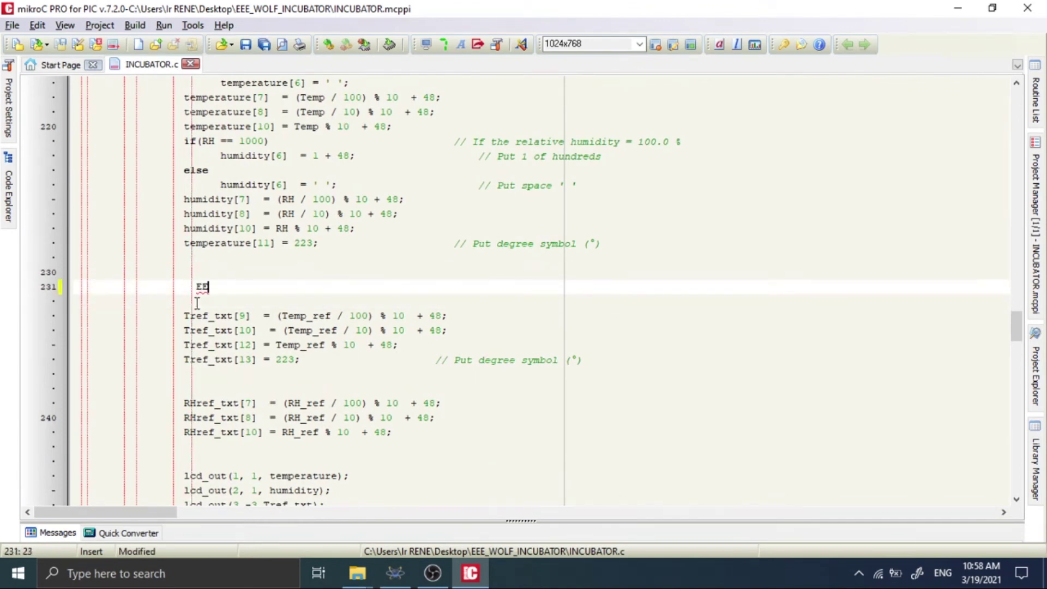
{"action": "key", "text": "BackSpace"}
{"action": "key", "text": "BackSpace"}
{"action": "type", "text": "eeprom "}
{"action": "type", "text": "write"}
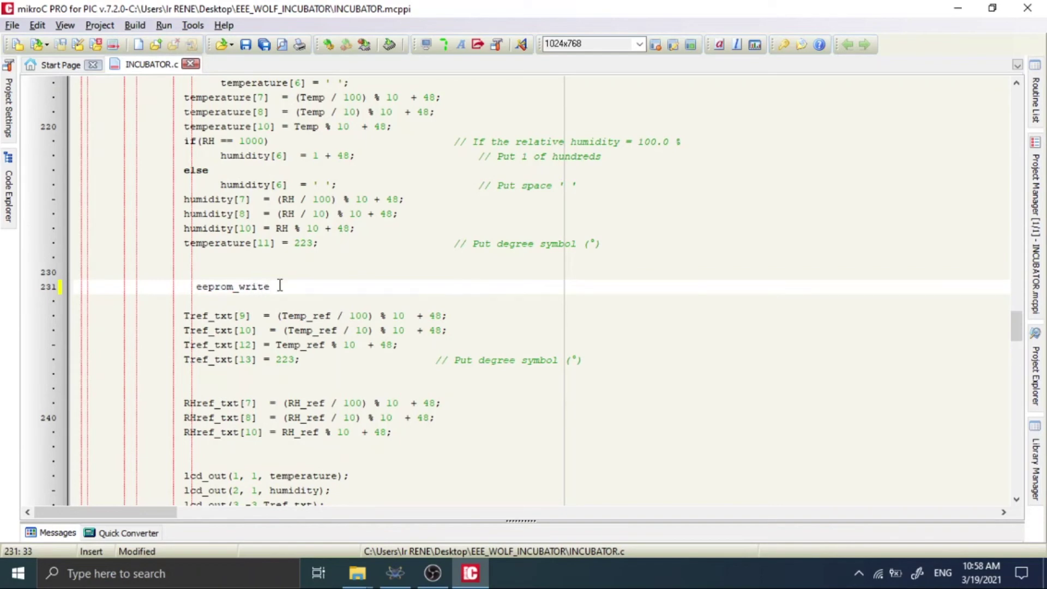
{"action": "left_click_drag", "start_coordinate": [279, 285], "coordinate": [141, 272]}
{"action": "key", "text": "BackSpace"}
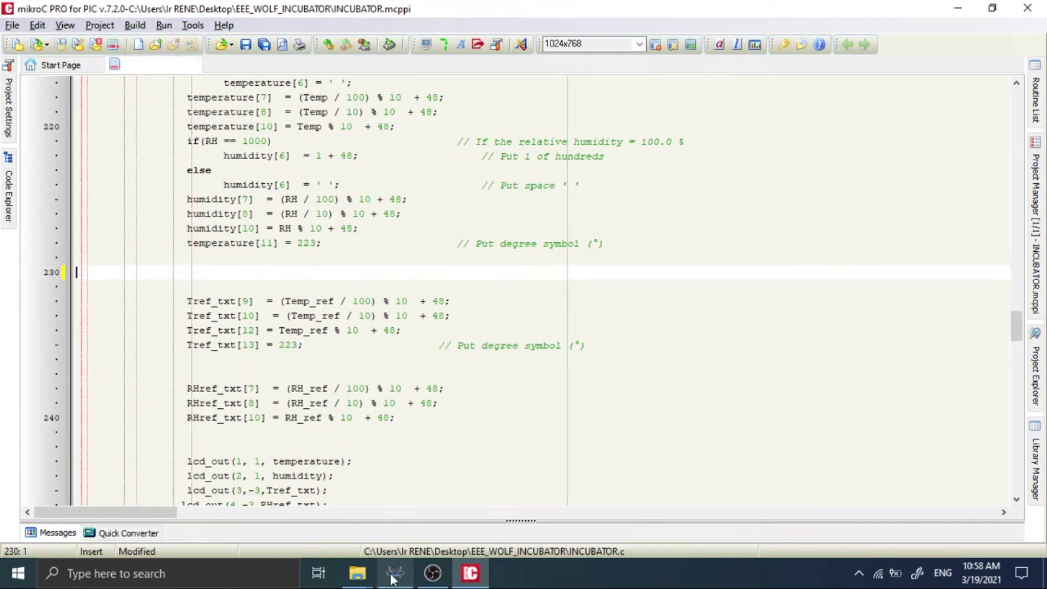
{"action": "left_click", "coordinate": [402, 577]}
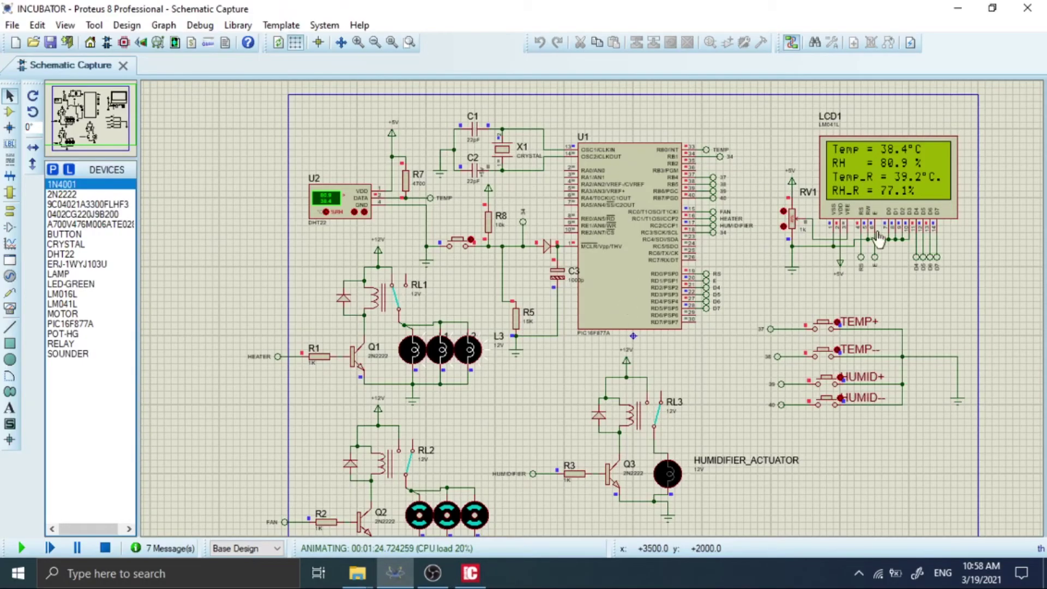
- Raise the humidity reference to 77.2 % and restart the simulation to check whether the value is kept
{"action": "left_click", "coordinate": [830, 385]}
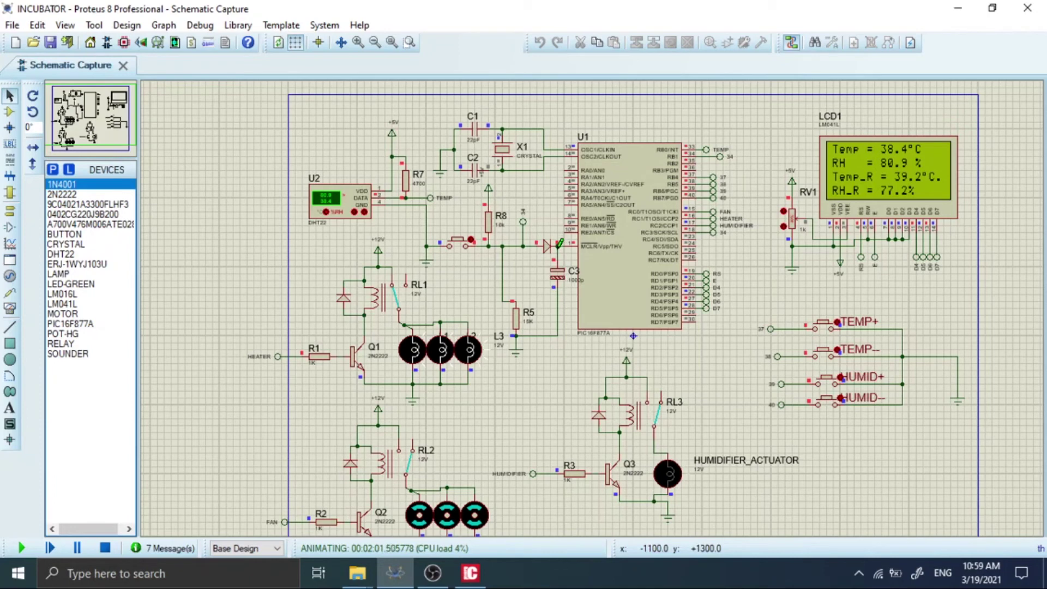
{"action": "key", "text": "shift+Pause"}
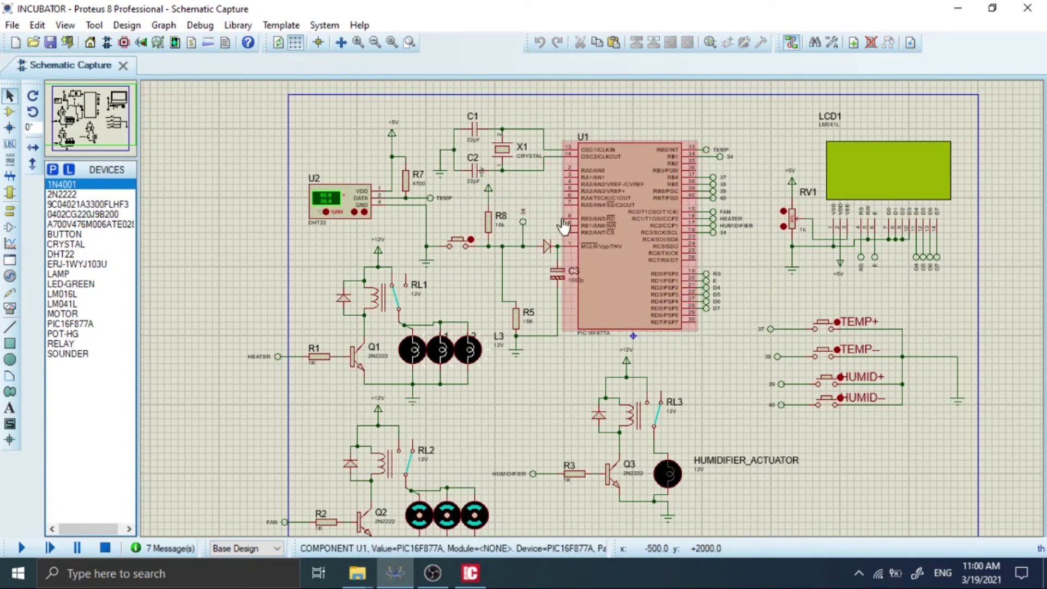
{"action": "left_click", "coordinate": [24, 549]}
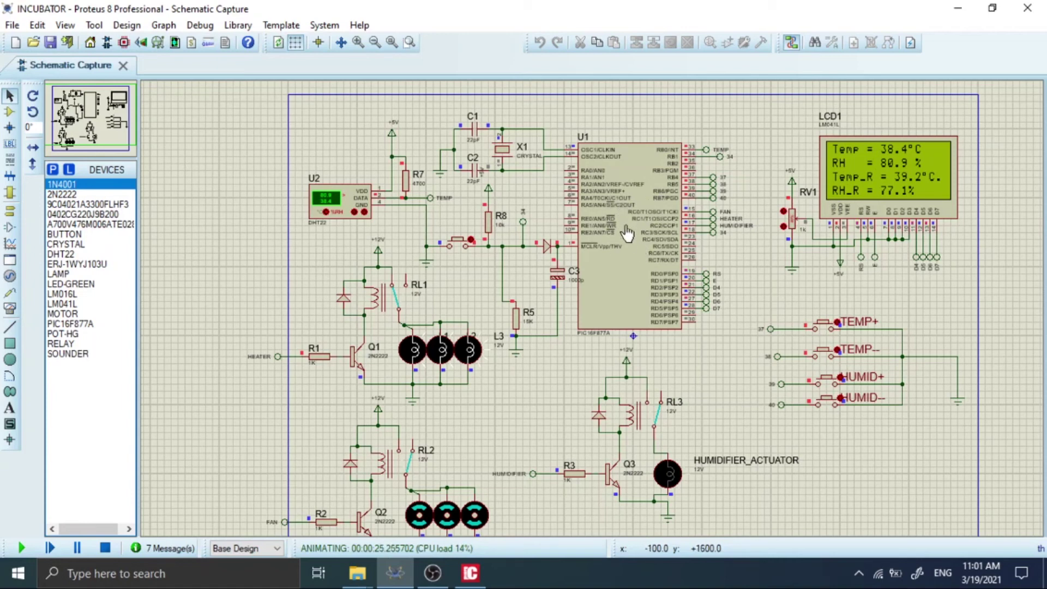
- Raise the reference temperature to 50.8 °C and lower the reference humidity to 75.0 % with the circuit's adjustment buttons
{"action": "left_click", "coordinate": [825, 330]}
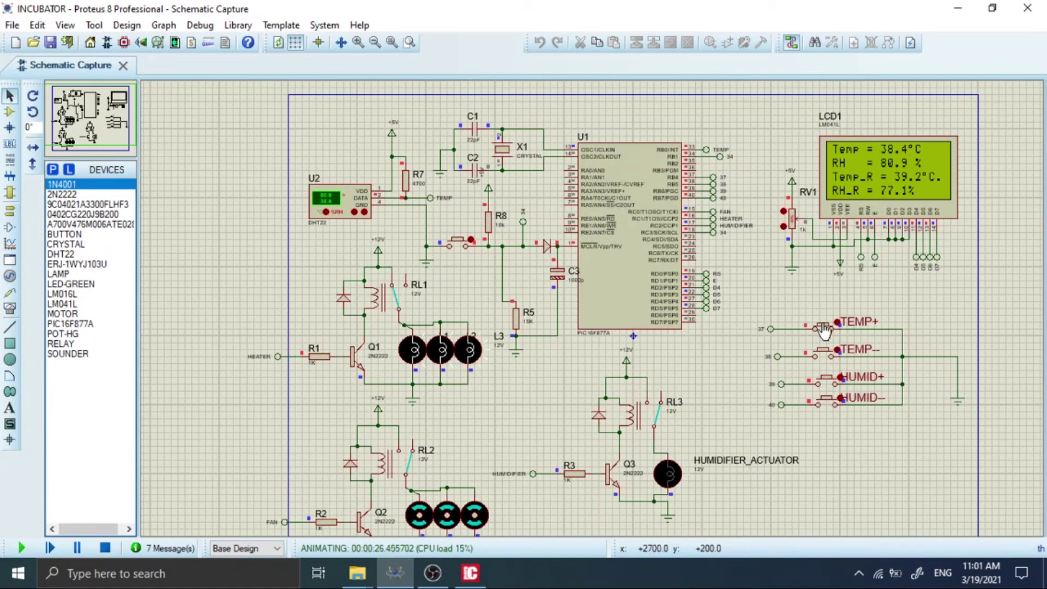
{"action": "left_click_drag", "start_coordinate": [825, 330], "coordinate": [825, 331]}
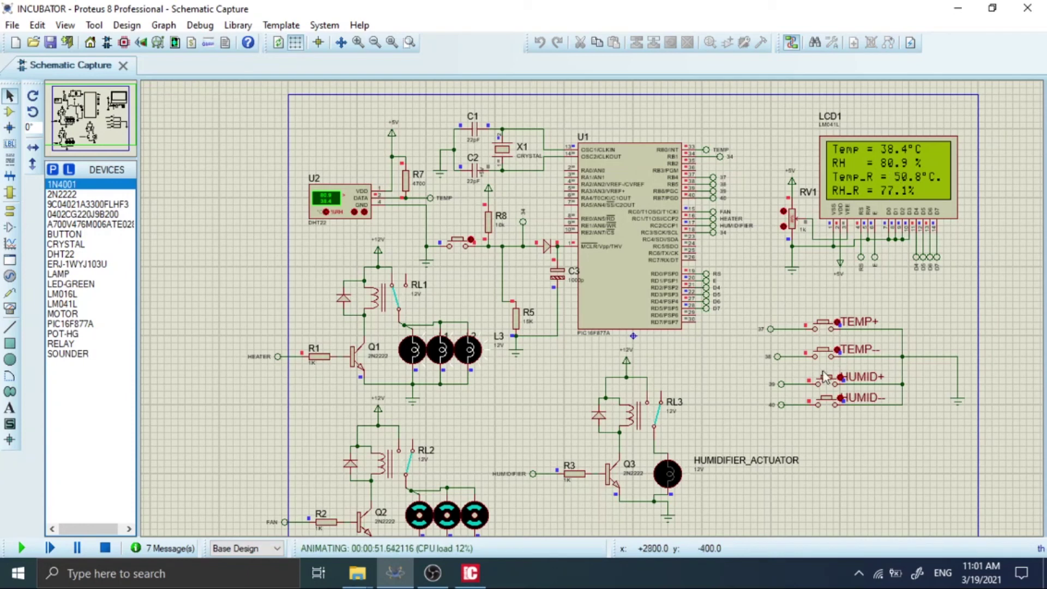
{"action": "left_click", "coordinate": [828, 403]}
- Reset the microcontroller with the circuit's reset button and check the reference values on the LCD
{"action": "left_click", "coordinate": [459, 244]}
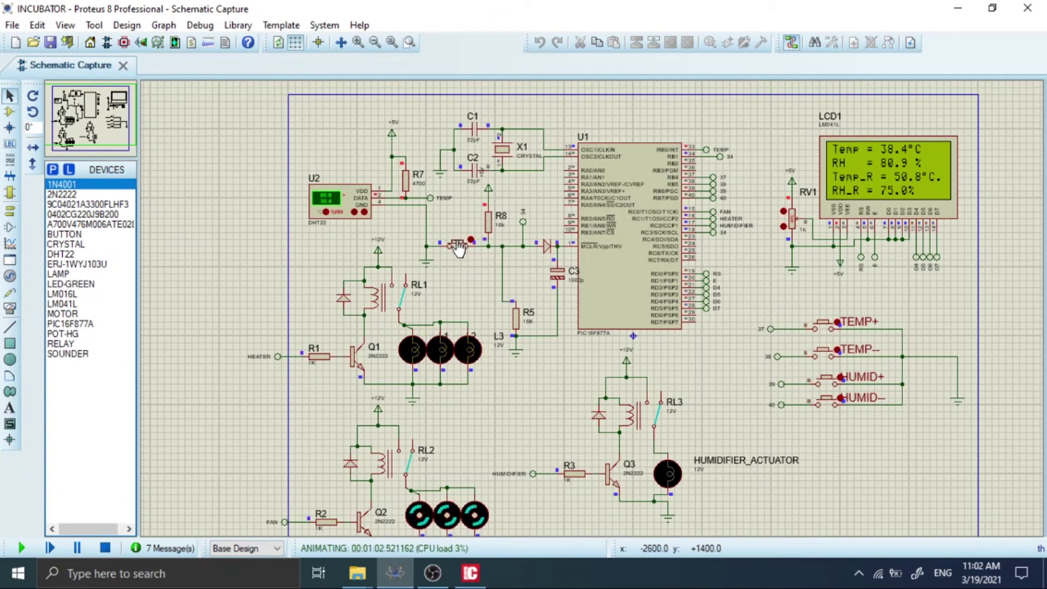
{"action": "left_click", "coordinate": [458, 246]}
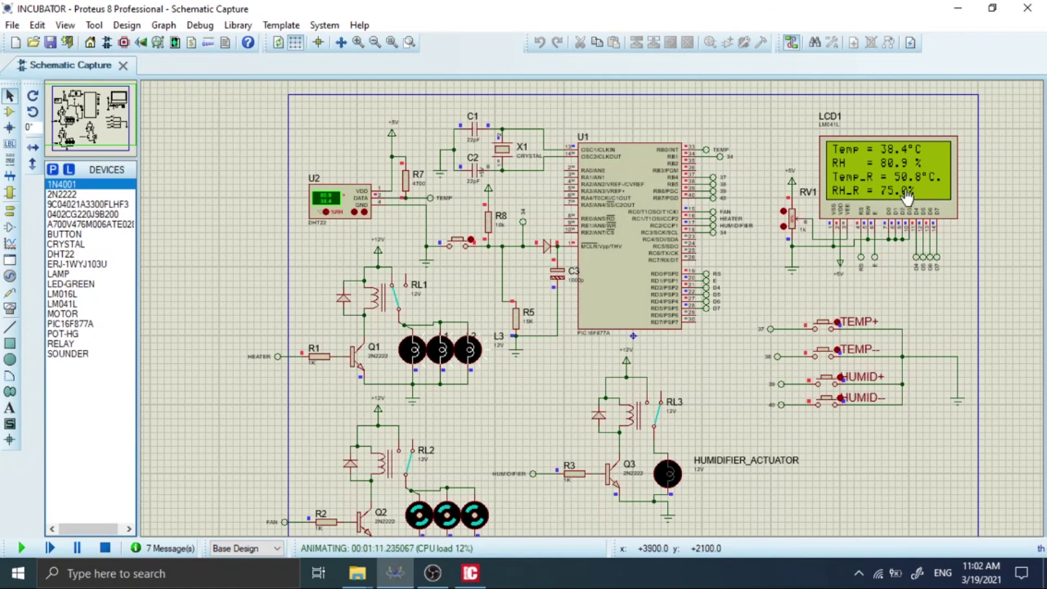
- Raise the references to 53.6 °C and 76.4 % humidity, and restart the simulation to check that they are kept
{"action": "left_click", "coordinate": [827, 330]}
{"action": "left_click_drag", "start_coordinate": [828, 331], "coordinate": [831, 387]}
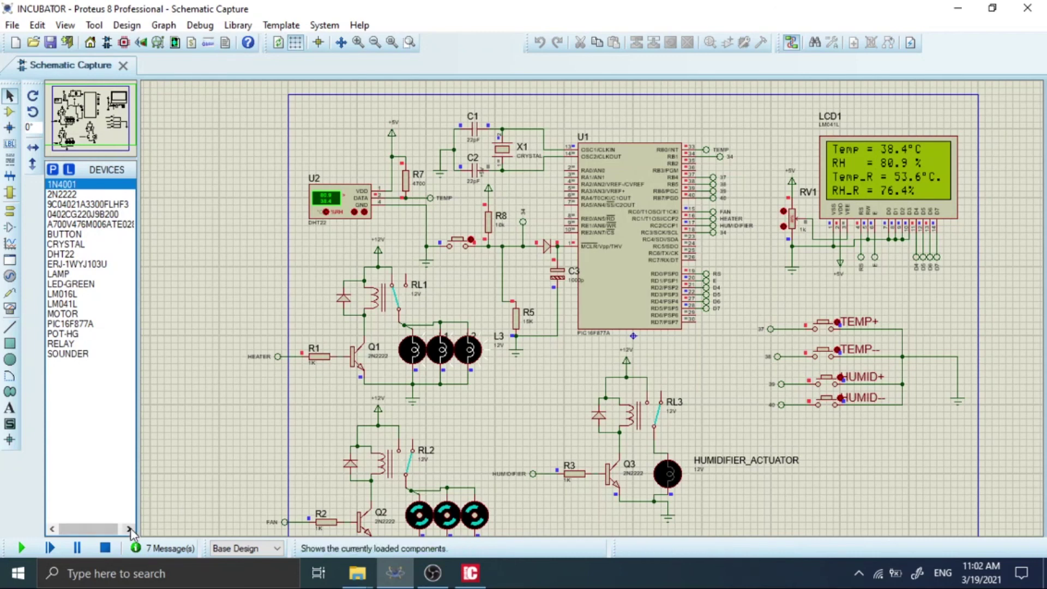
{"action": "left_click", "coordinate": [106, 547]}
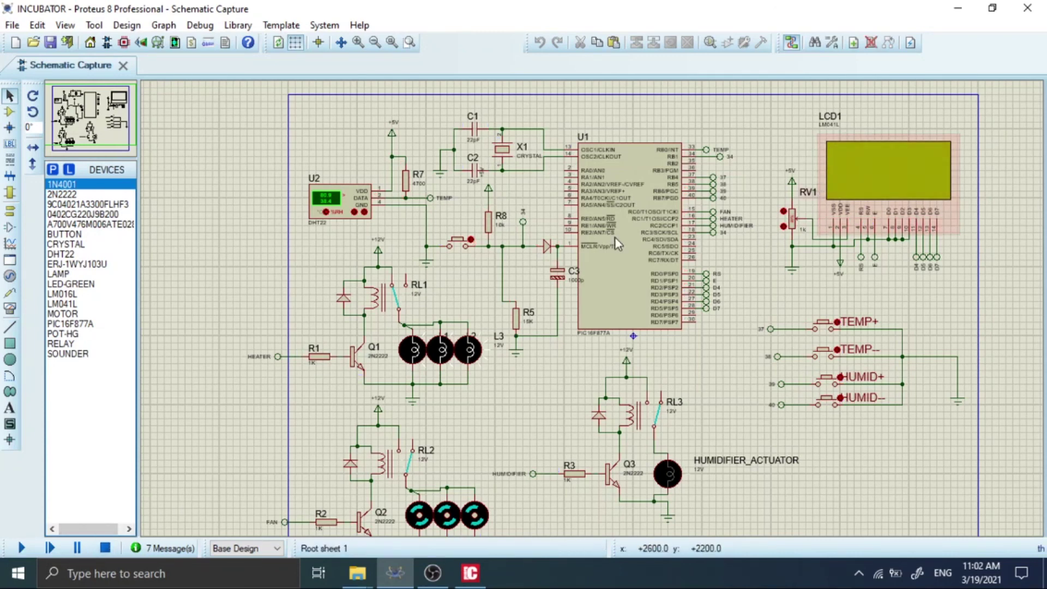
{"action": "left_click", "coordinate": [23, 546]}
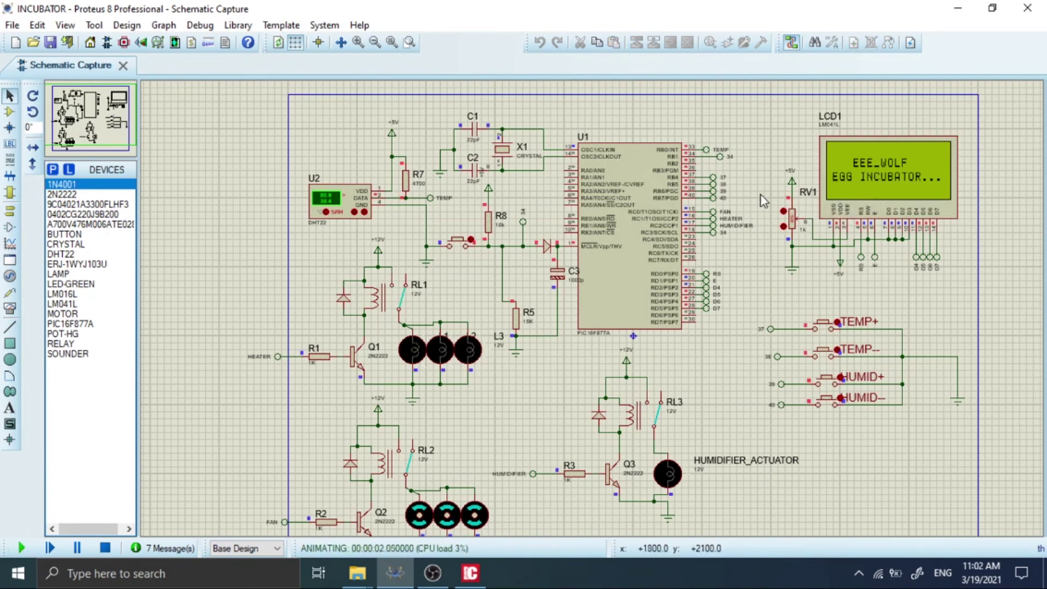